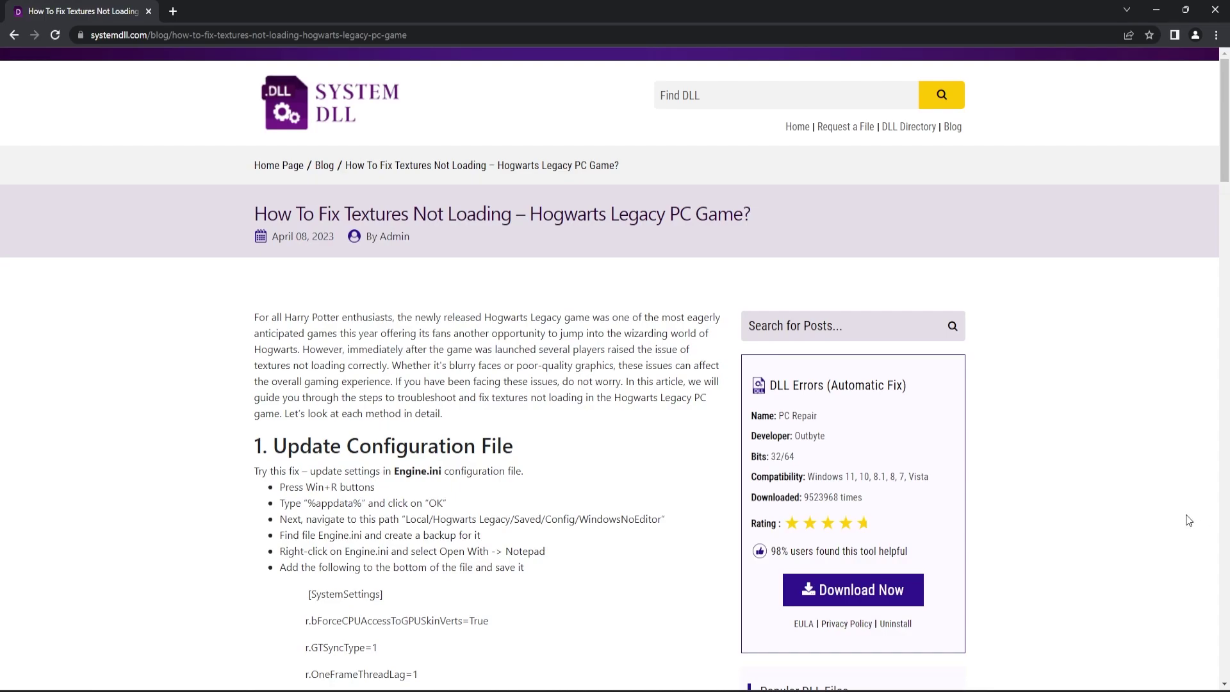
# Go from %appdata% to AppData\Local\Hogwarts Legacy\Saved\Config\WindowsNoEditor and select Engine.ini.
pyautogui.press('super+r')
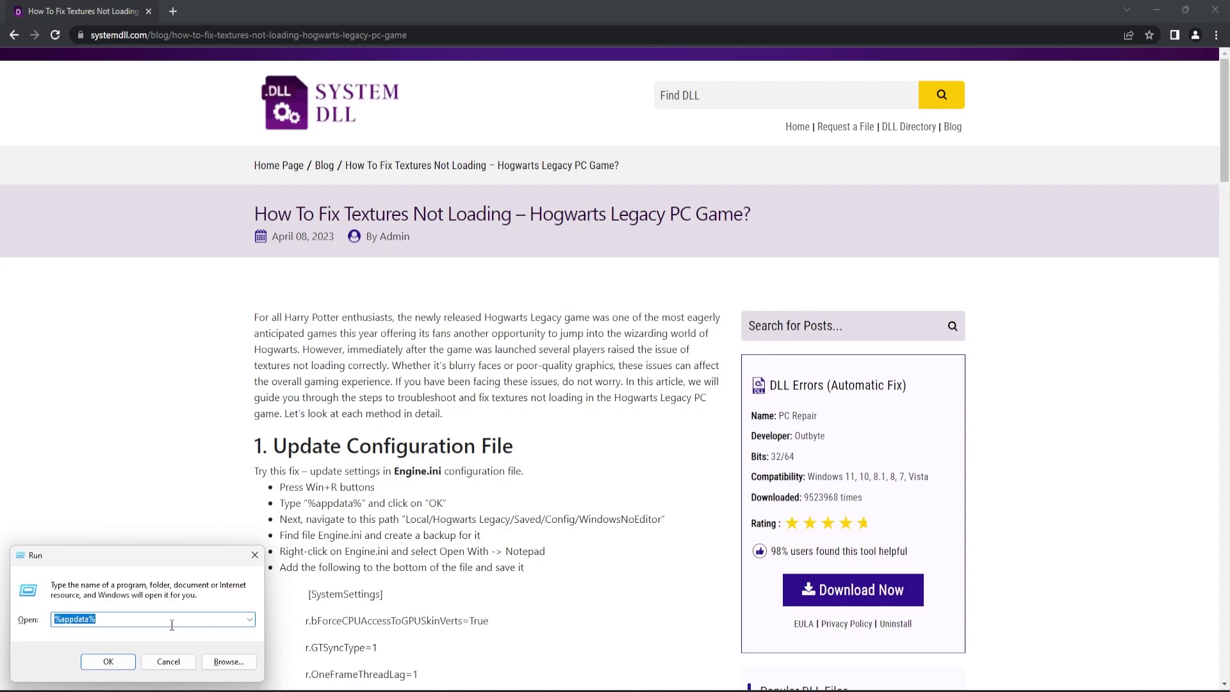
pyautogui.click(109, 661)
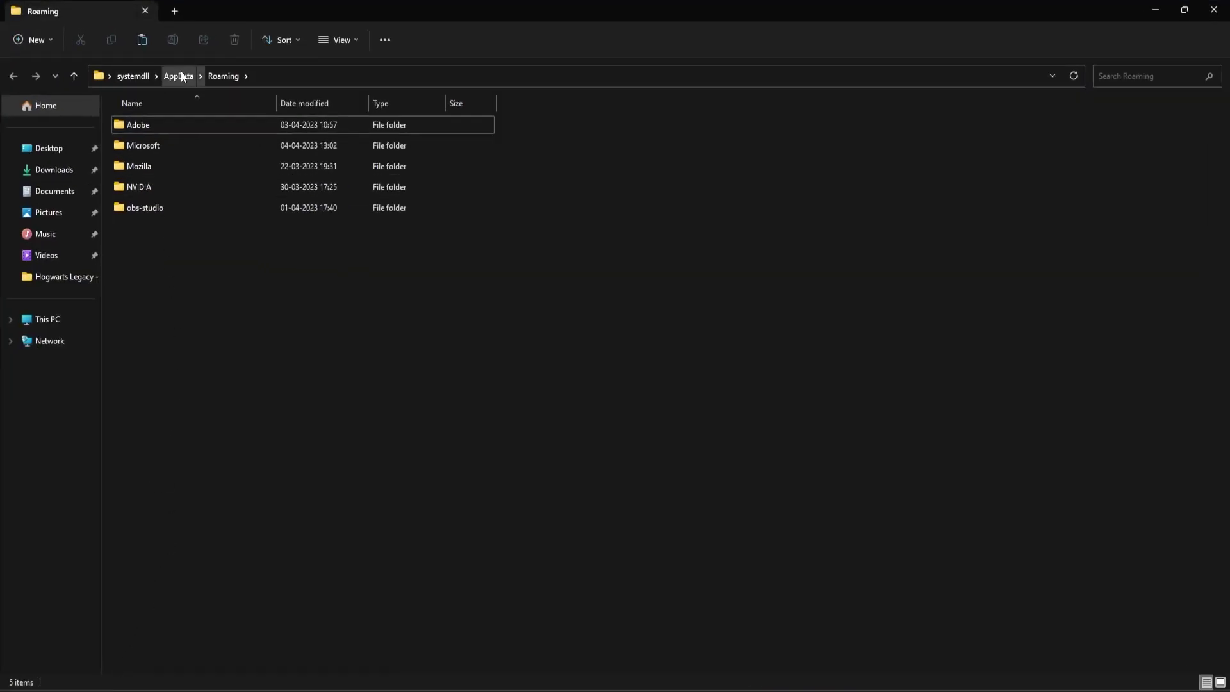
pyautogui.click(179, 76)
pyautogui.doubleClick(141, 127)
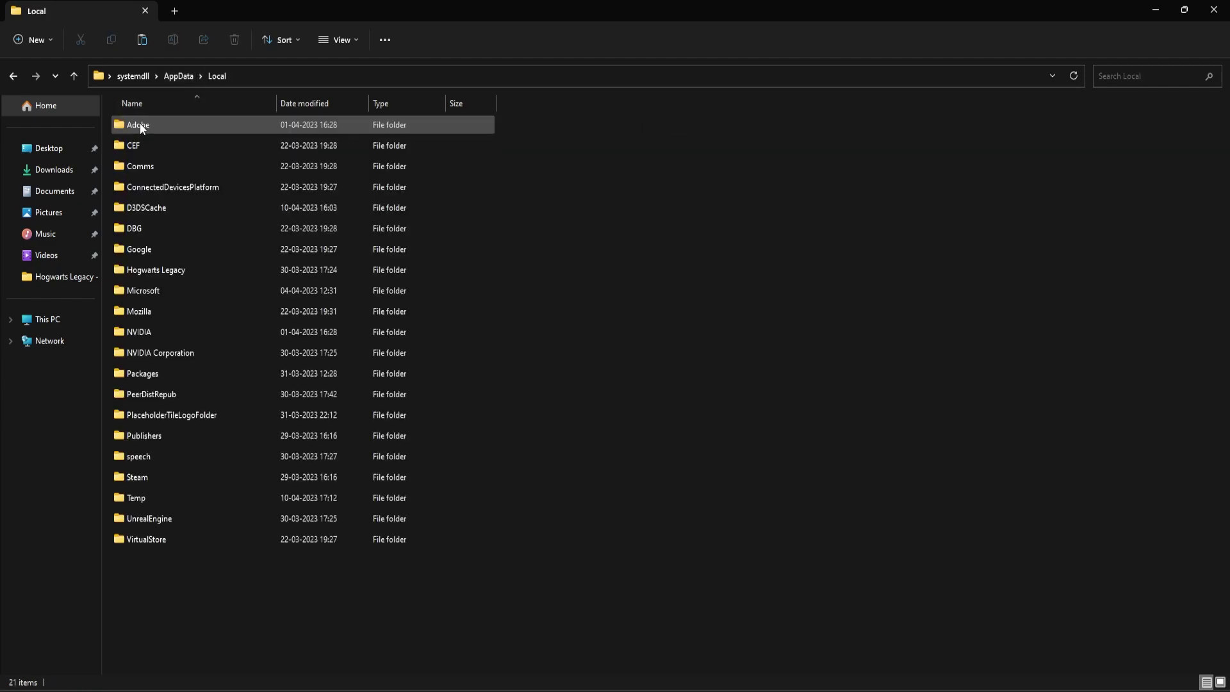
pyautogui.doubleClick(160, 271)
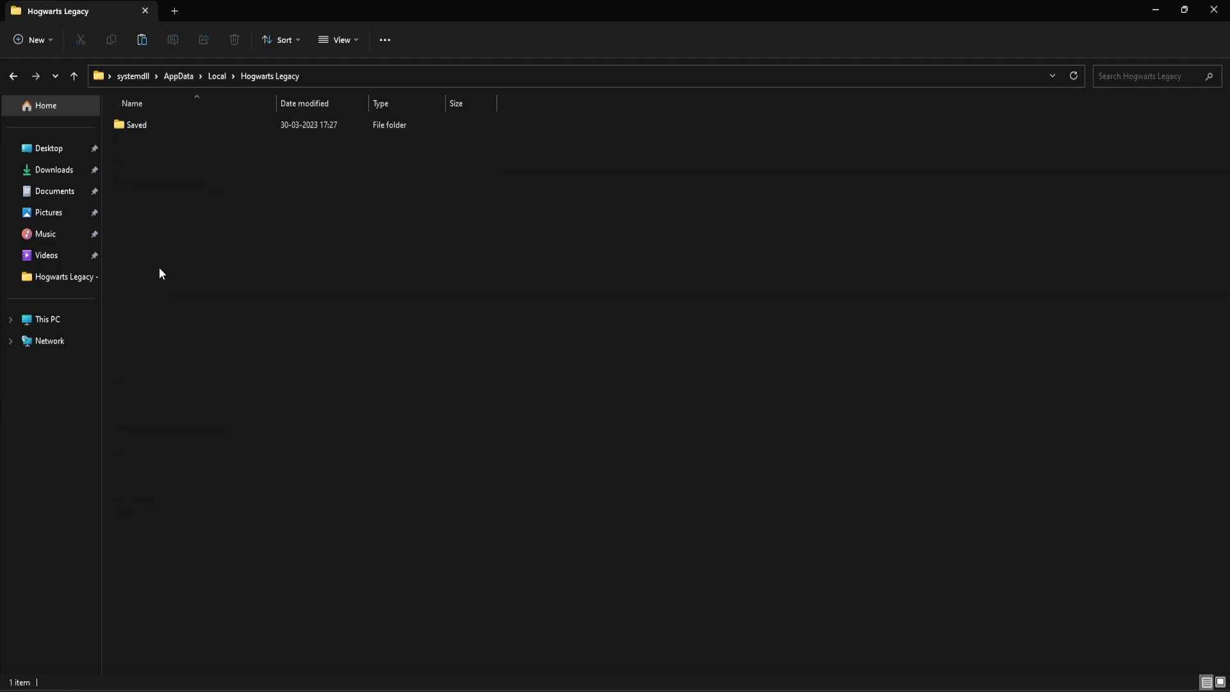
pyautogui.doubleClick(139, 127)
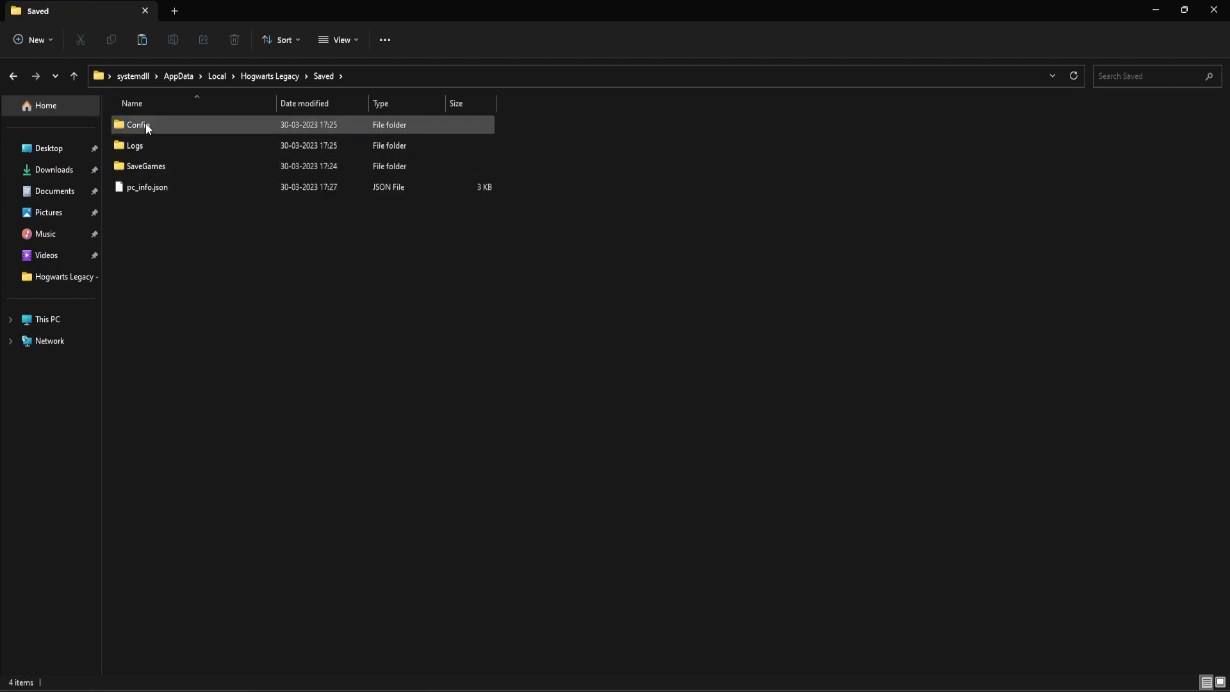
pyautogui.doubleClick(144, 124)
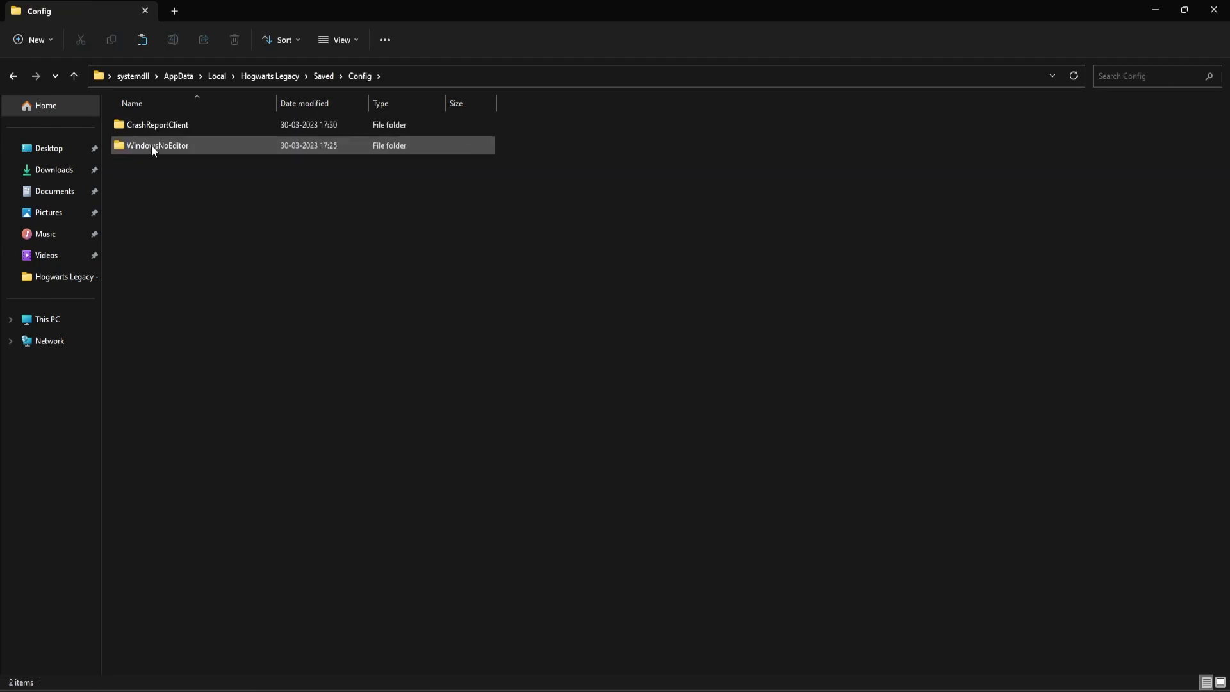
pyautogui.doubleClick(151, 145)
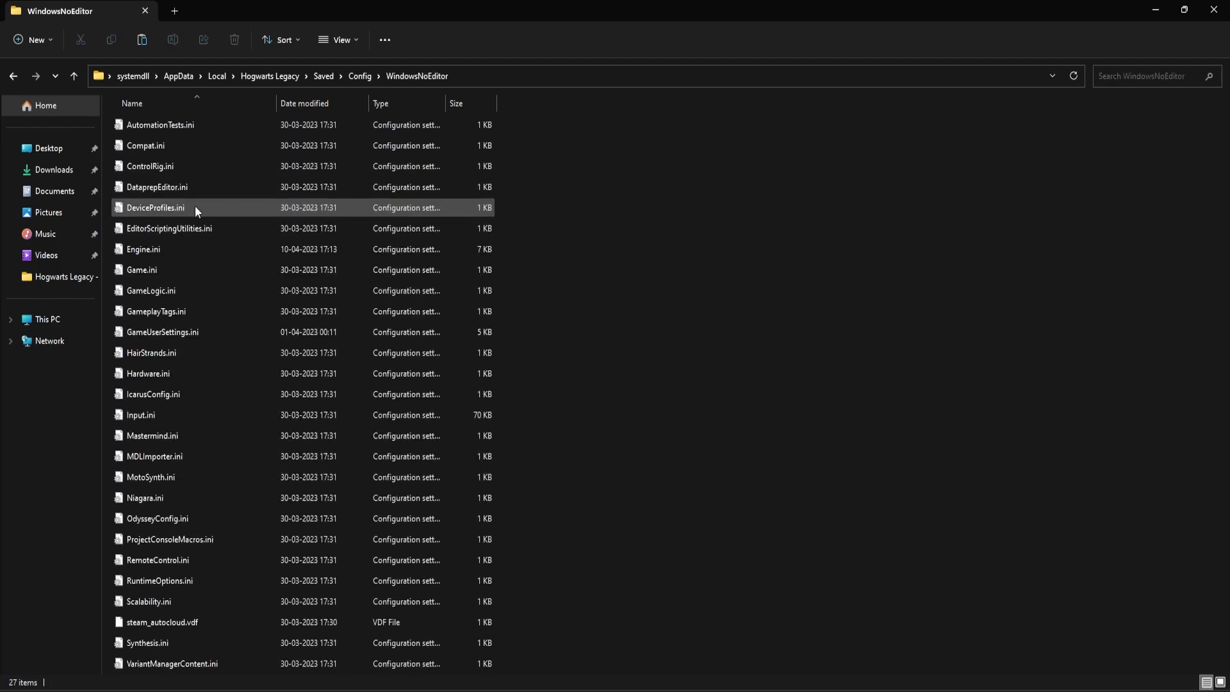
pyautogui.click(141, 248)
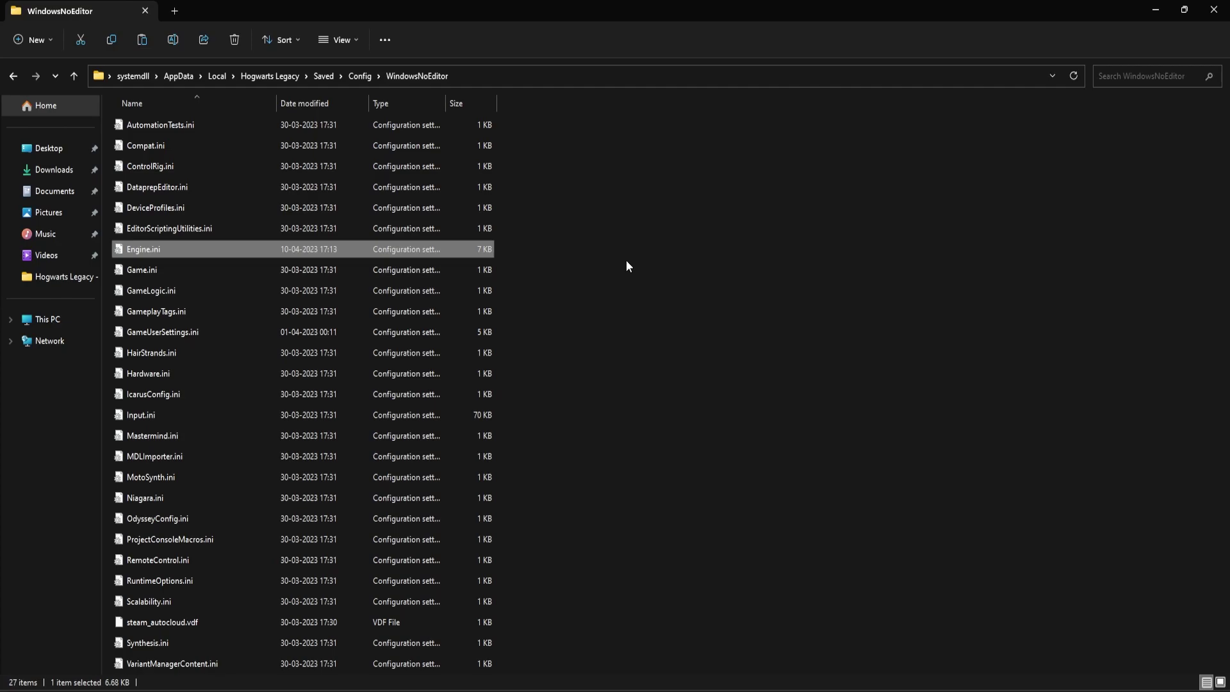
pyautogui.click(1156, 9)
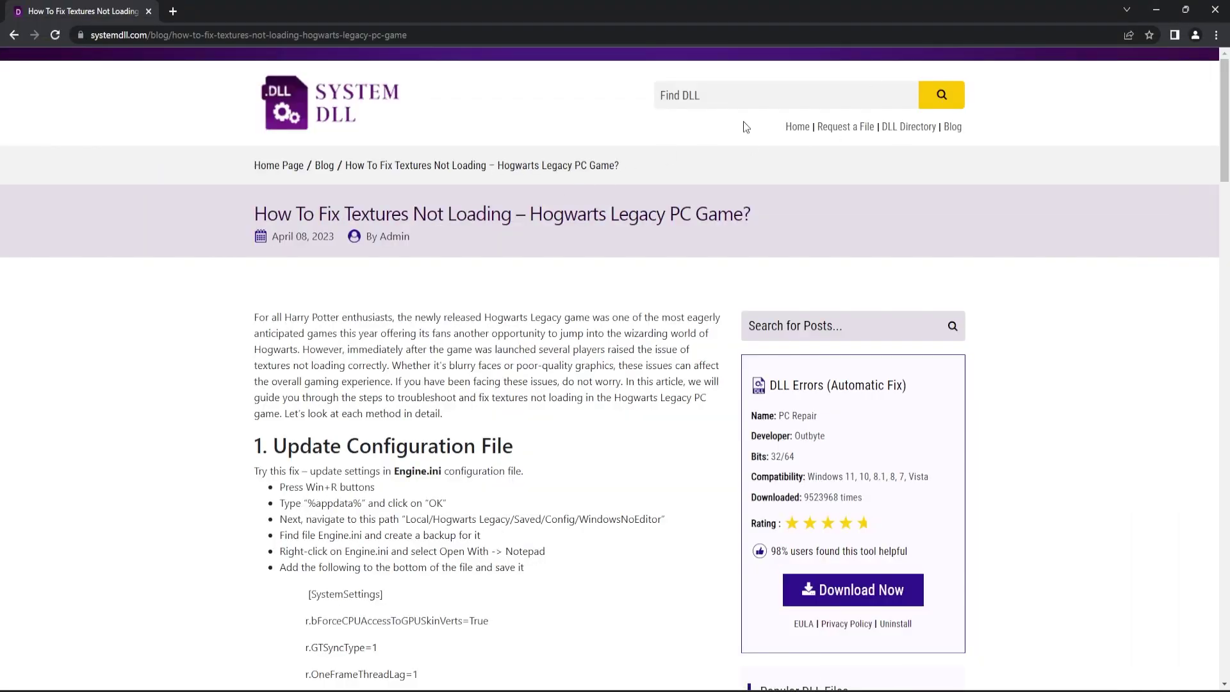
pyautogui.click(1159, 7)
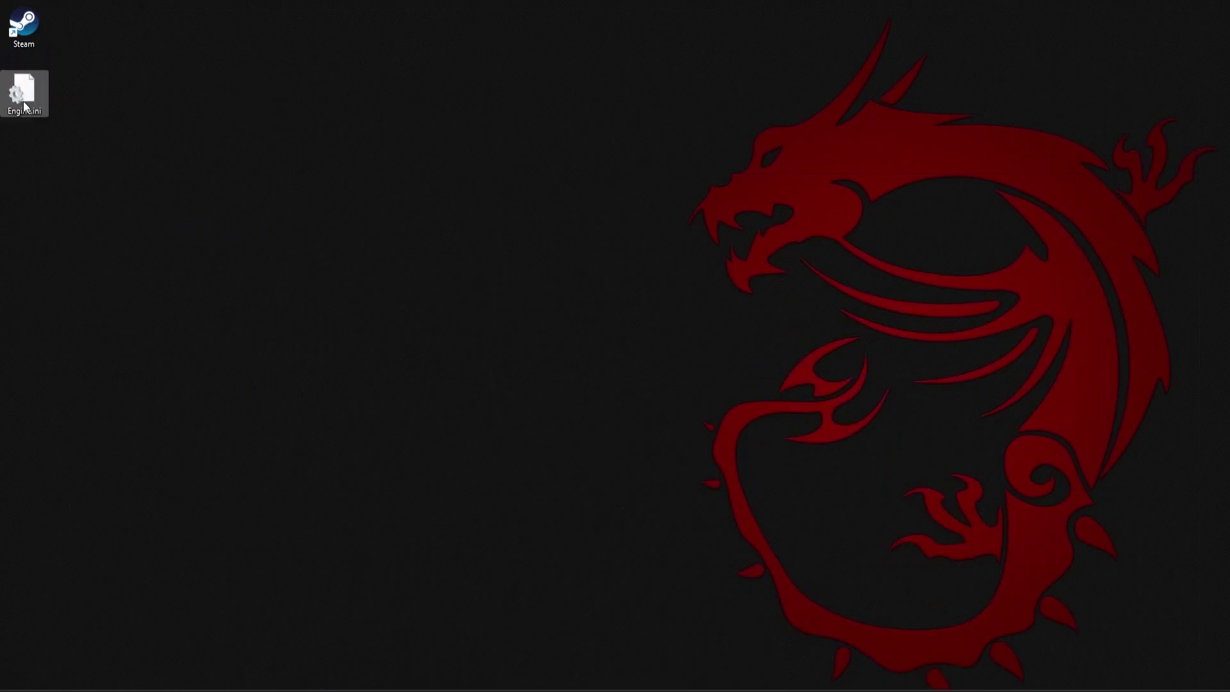
pyautogui.hotkey('alt', 'Tab')
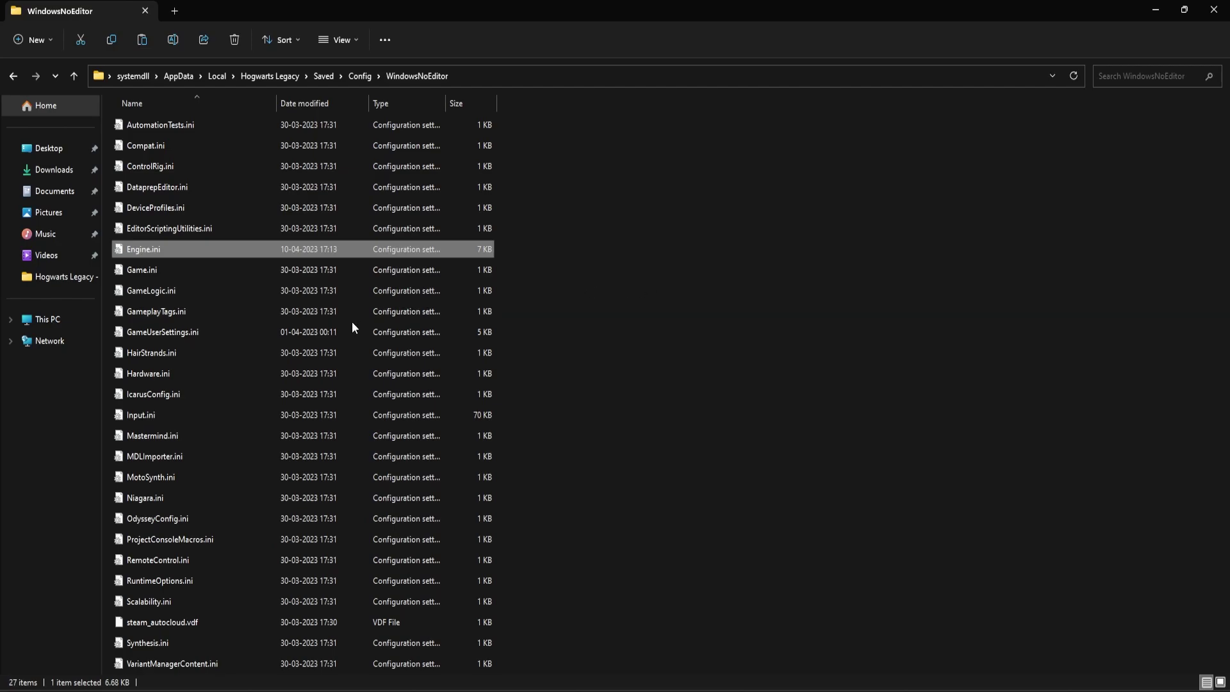
# Open Engine.ini in Notepad and start a new line after its last entry.
pyautogui.doubleClick(164, 249)
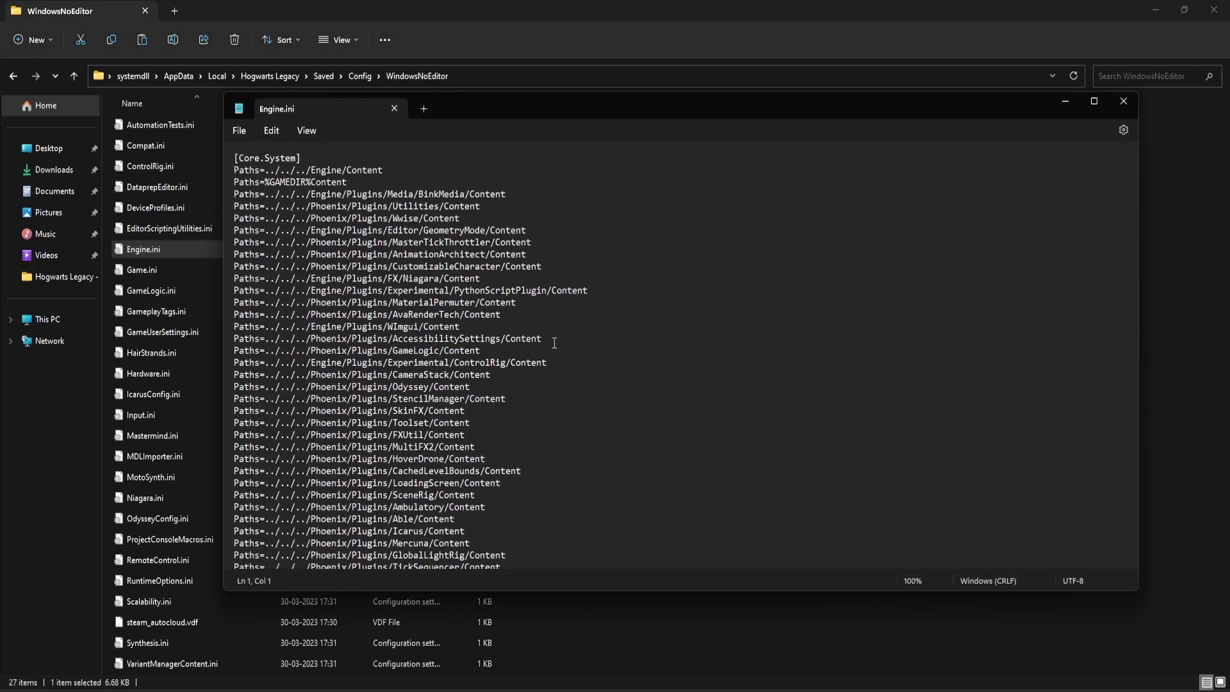
pyautogui.scroll(-5, 556, 348)
pyautogui.scroll(-20, 557, 347)
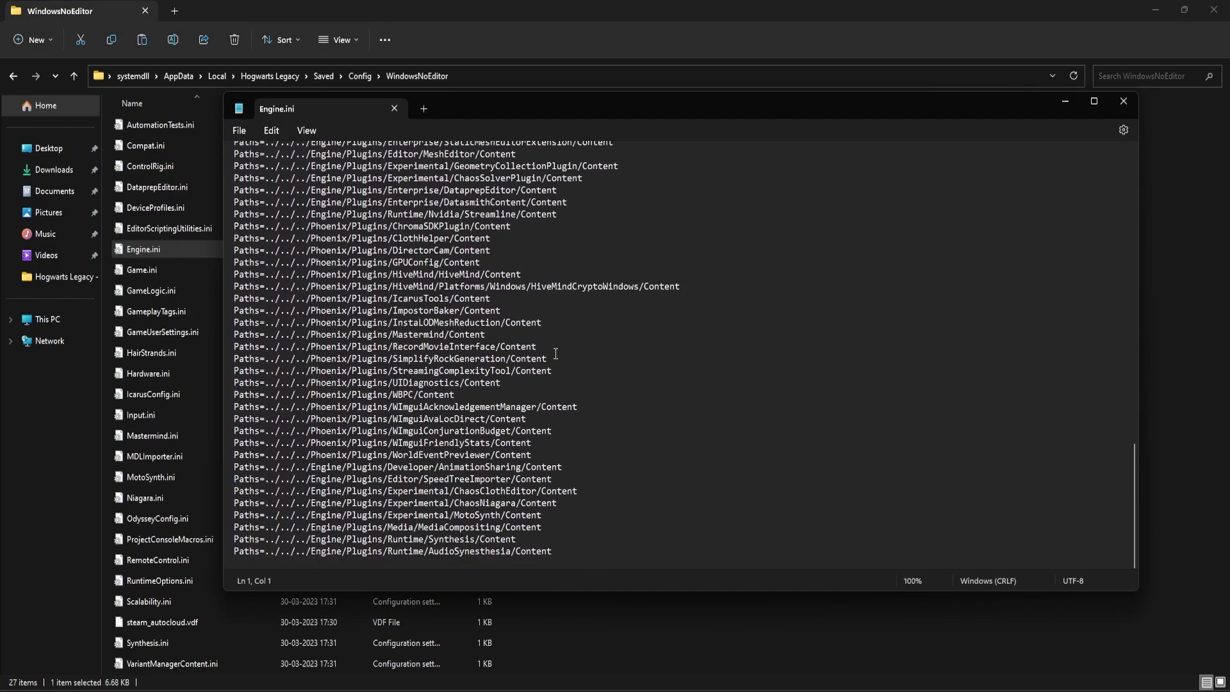
pyautogui.click(576, 551)
pyautogui.press('Return')
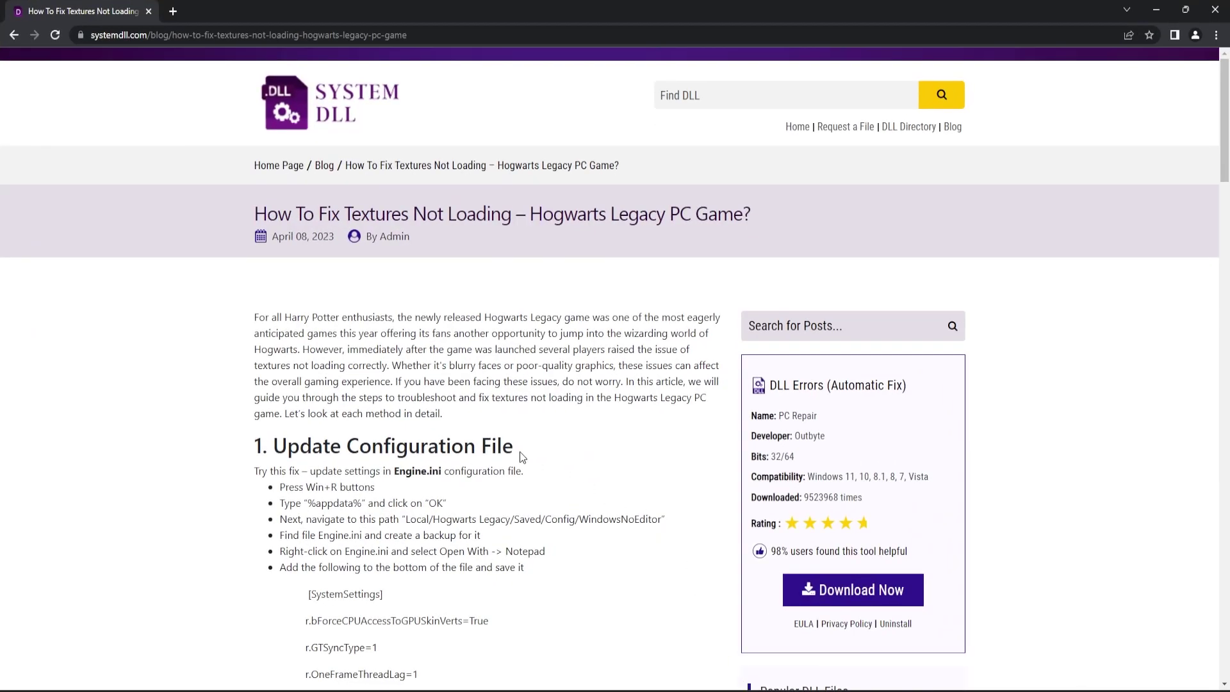
# Paste the article's [SystemSettings] and [ConsoleVariables] block, with PoolSize 2048, into Engine.ini.
pyautogui.scroll(-6, 522, 456)
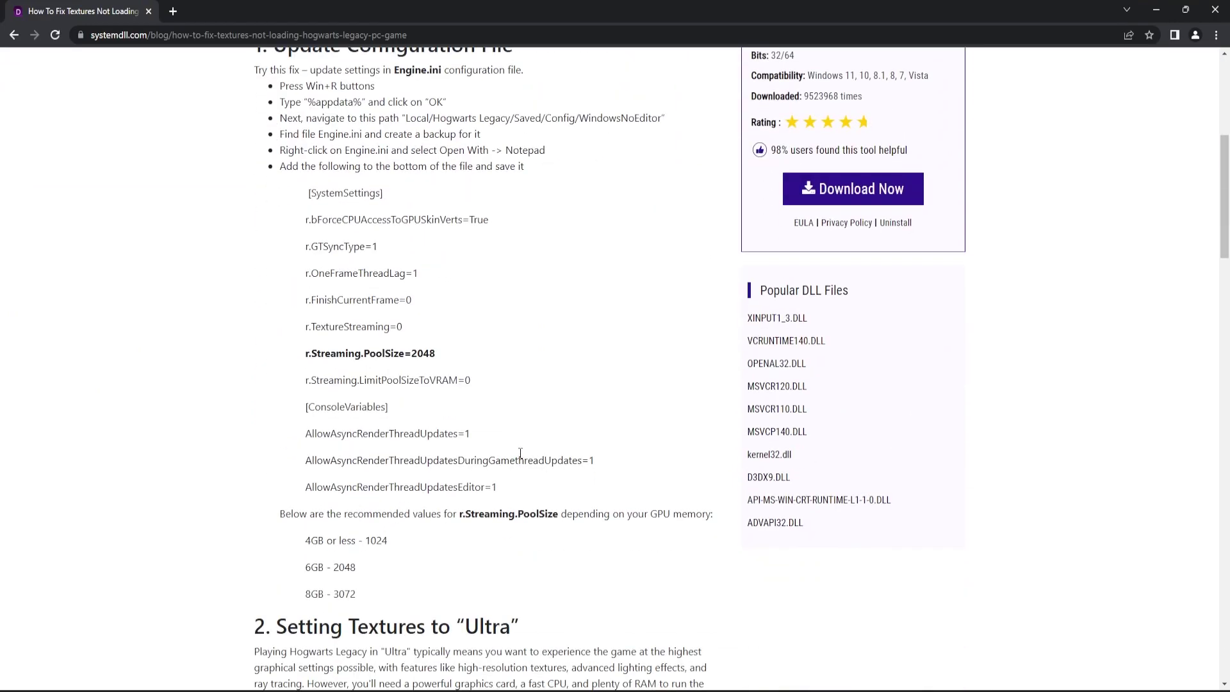
pyautogui.moveTo(502, 489); pyautogui.dragTo(308, 197)
pyautogui.hotkey('ctrl', 'c')
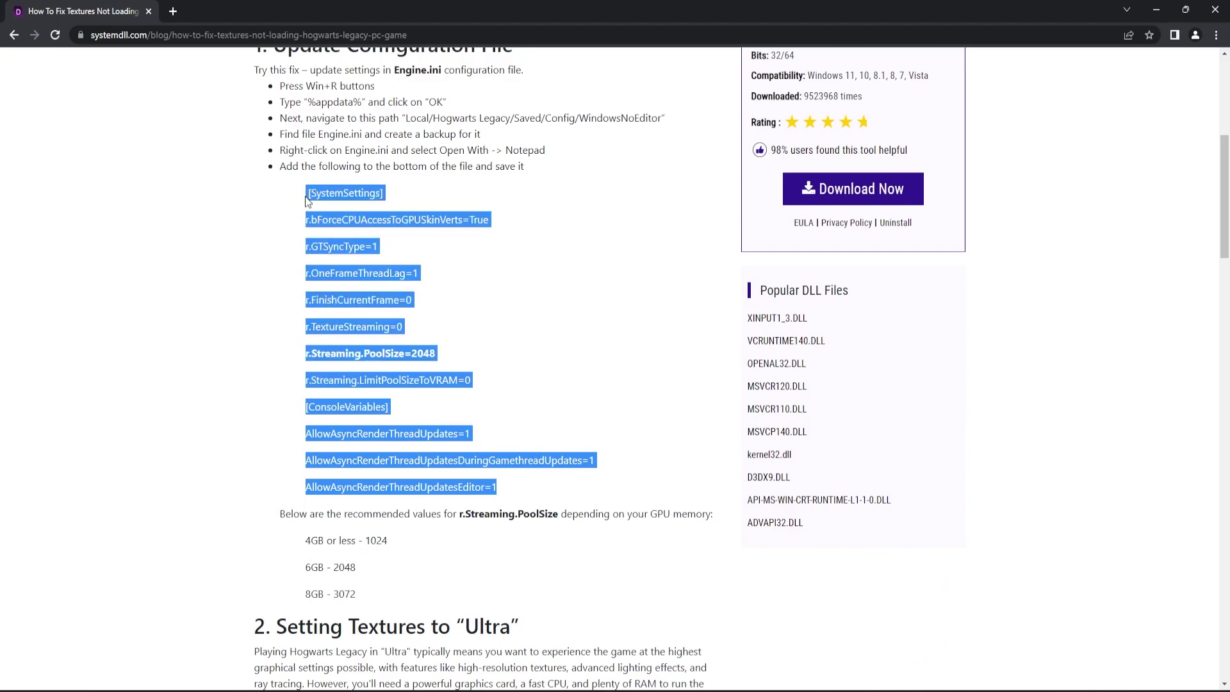
pyautogui.hotkey('alt', 'Tab')
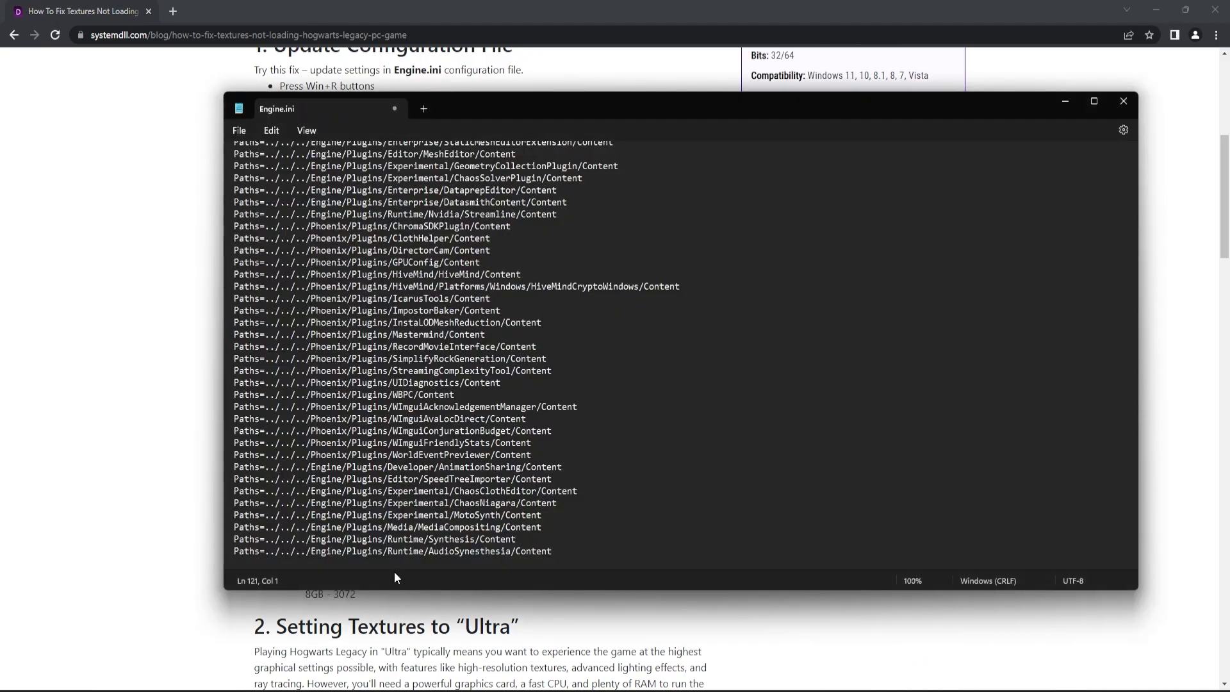
pyautogui.hotkey('ctrl', 'v')
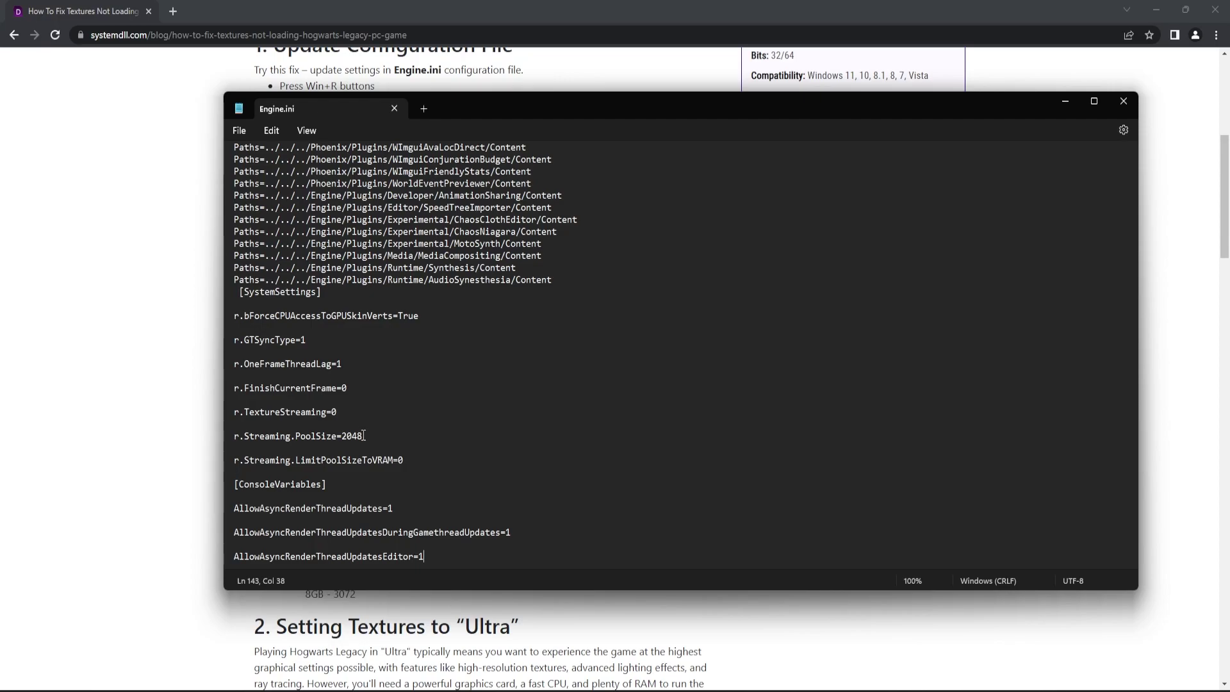
pyautogui.moveTo(364, 436); pyautogui.dragTo(343, 437)
pyautogui.click(1062, 103)
pyautogui.click(581, 547)
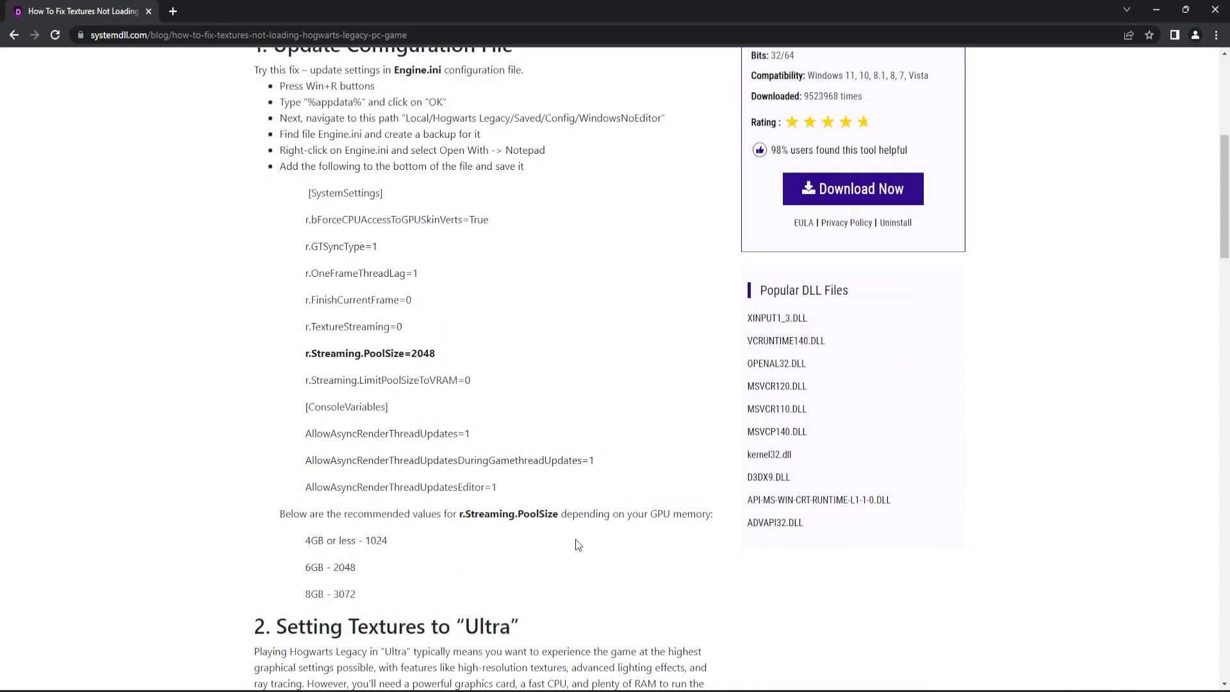
pyautogui.scroll(-2, 575, 544)
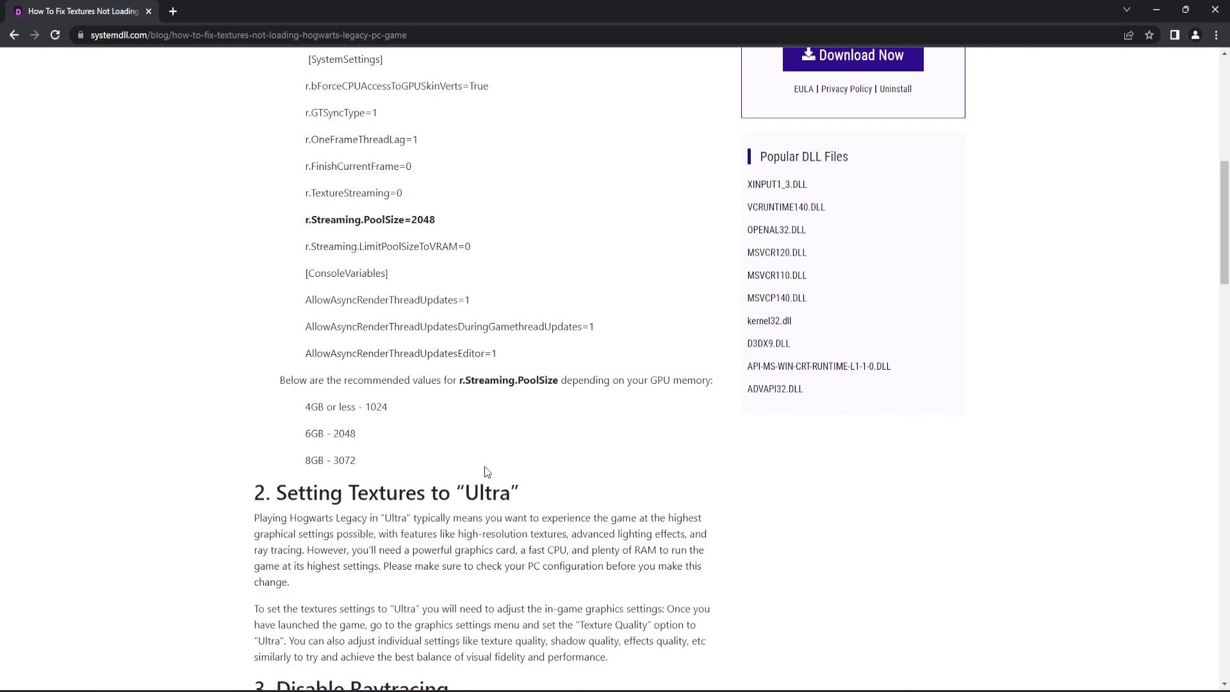
pyautogui.press('super')
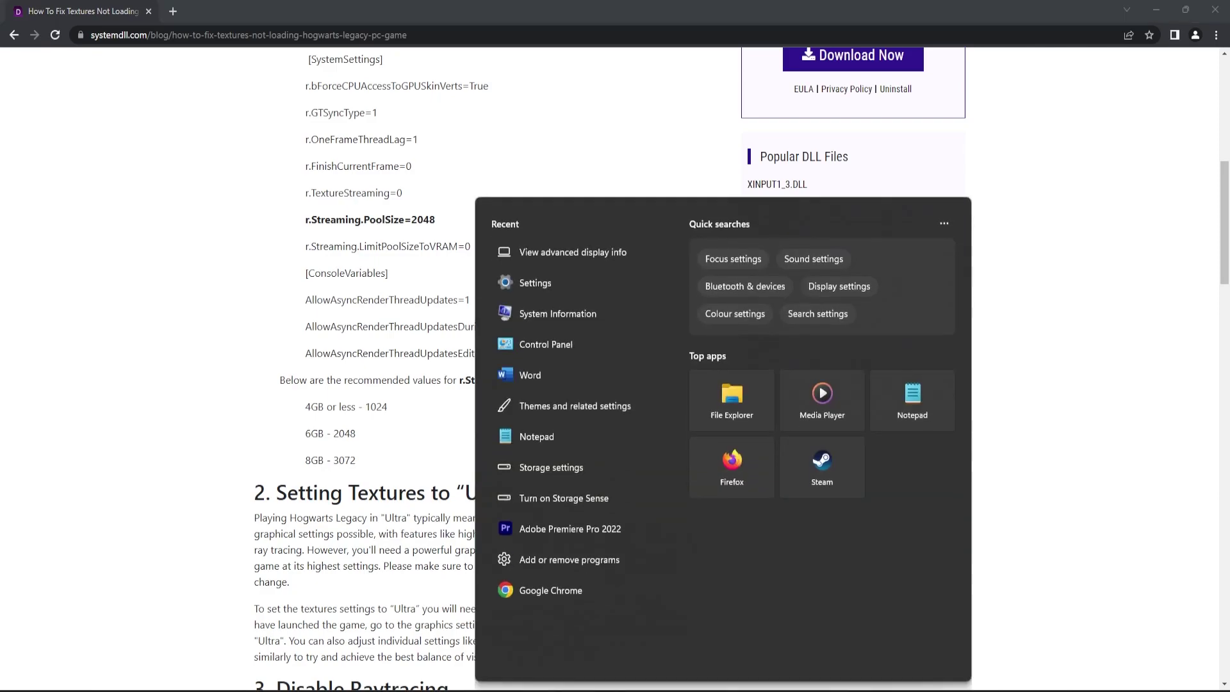
pyautogui.write('view advanced')
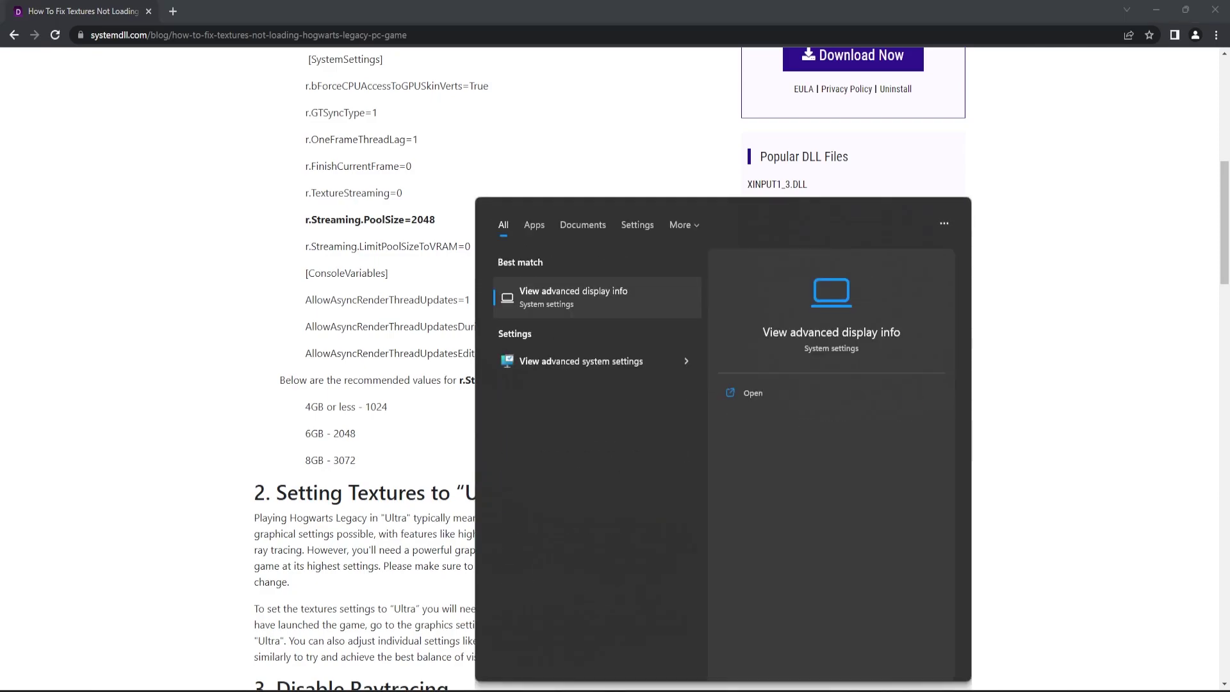
pyautogui.click(590, 296)
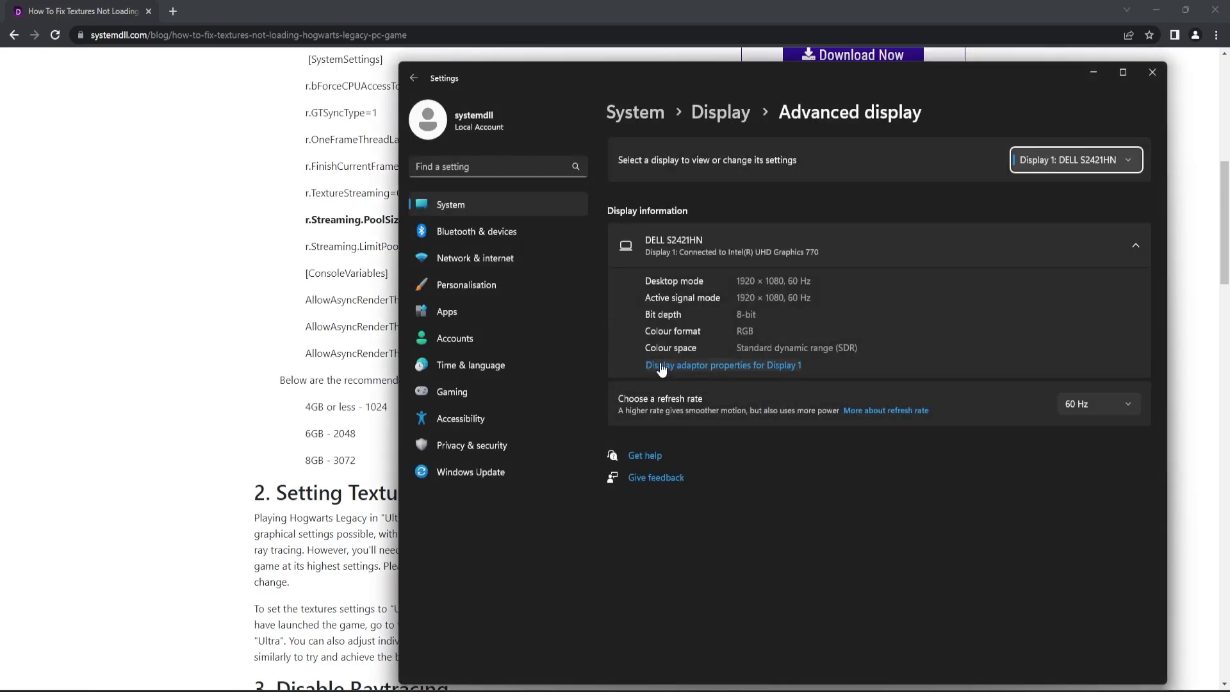
pyautogui.click(727, 369)
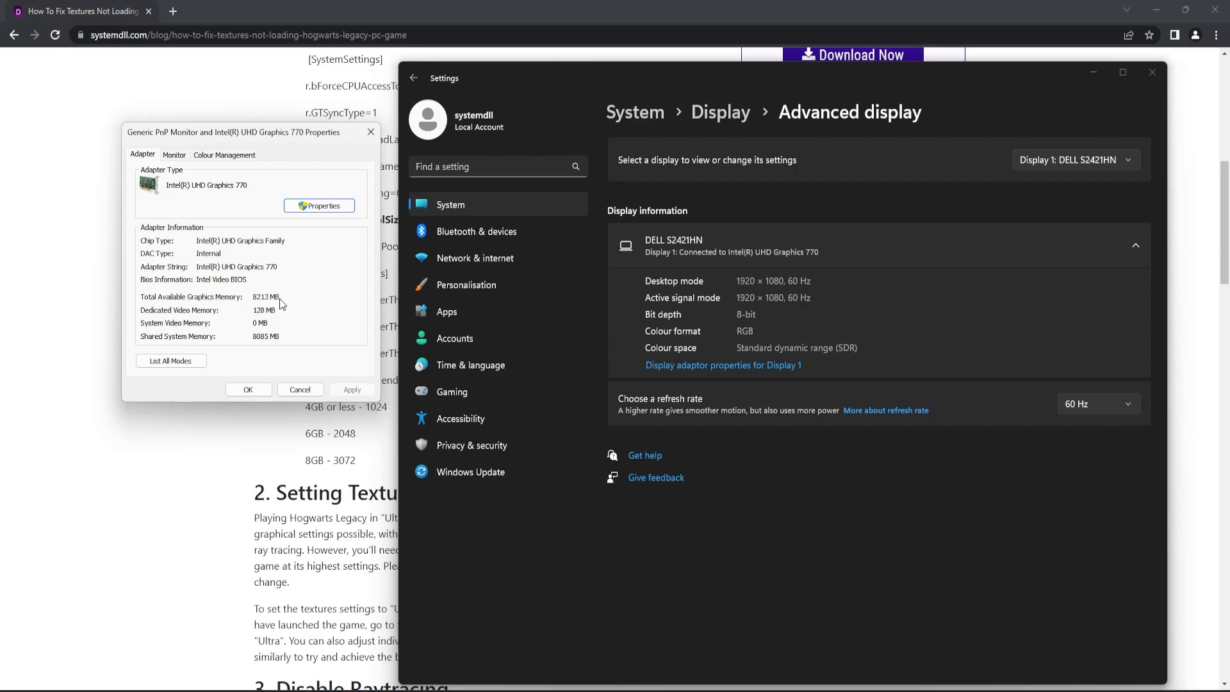
pyautogui.click(293, 390)
pyautogui.click(1160, 80)
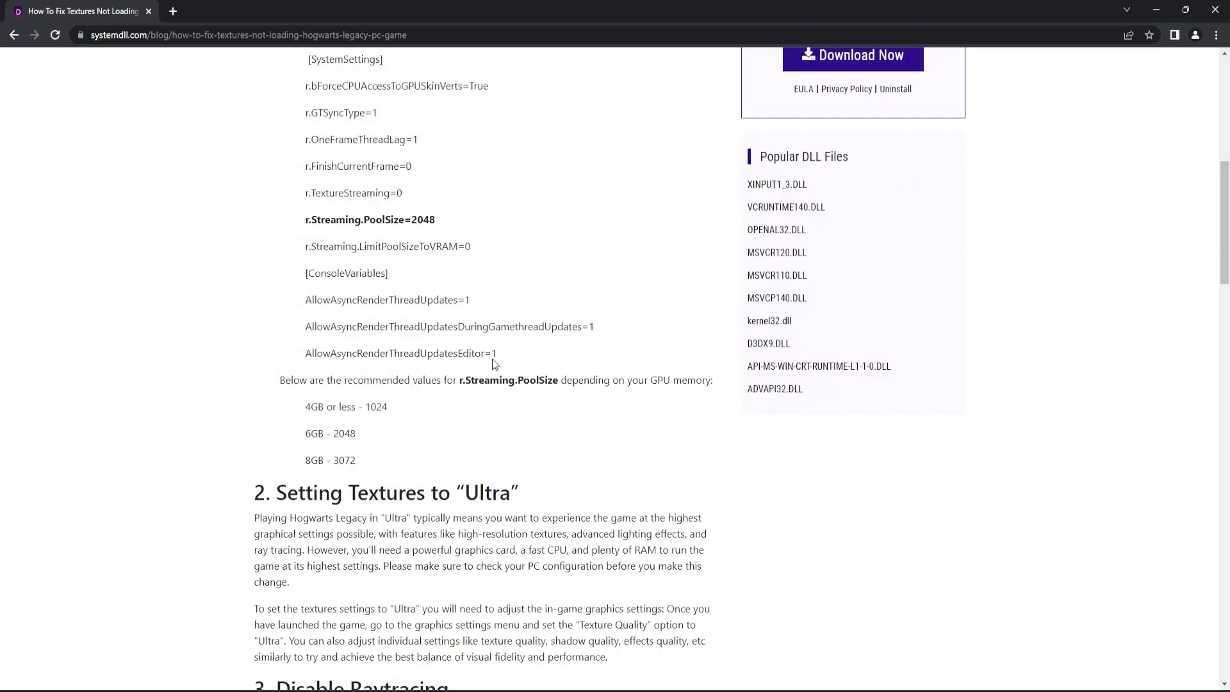
# Replace Engine.ini's PoolSize value 2048 with the article's 3072 for 8GB cards.
pyautogui.doubleClick(344, 460)
pyautogui.hotkey('ctrl', 'c')
pyautogui.hotkey('alt', 'Tab')
pyautogui.hotkey('ctrl', 'v')
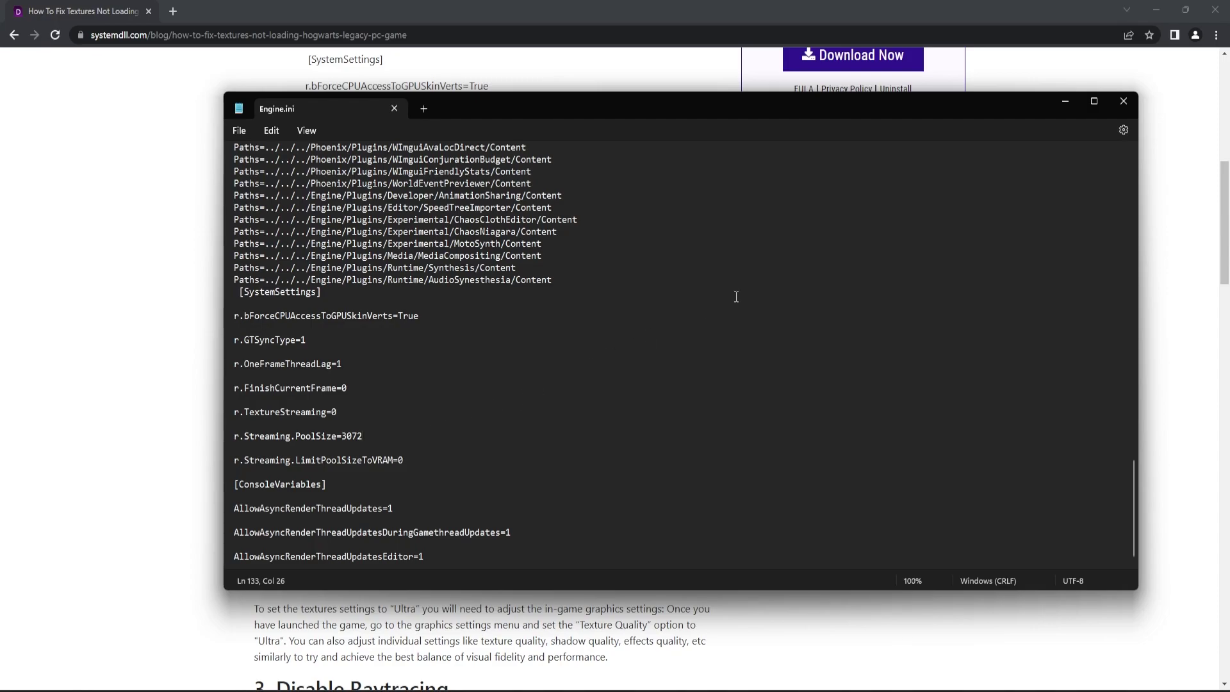
pyautogui.click(1064, 101)
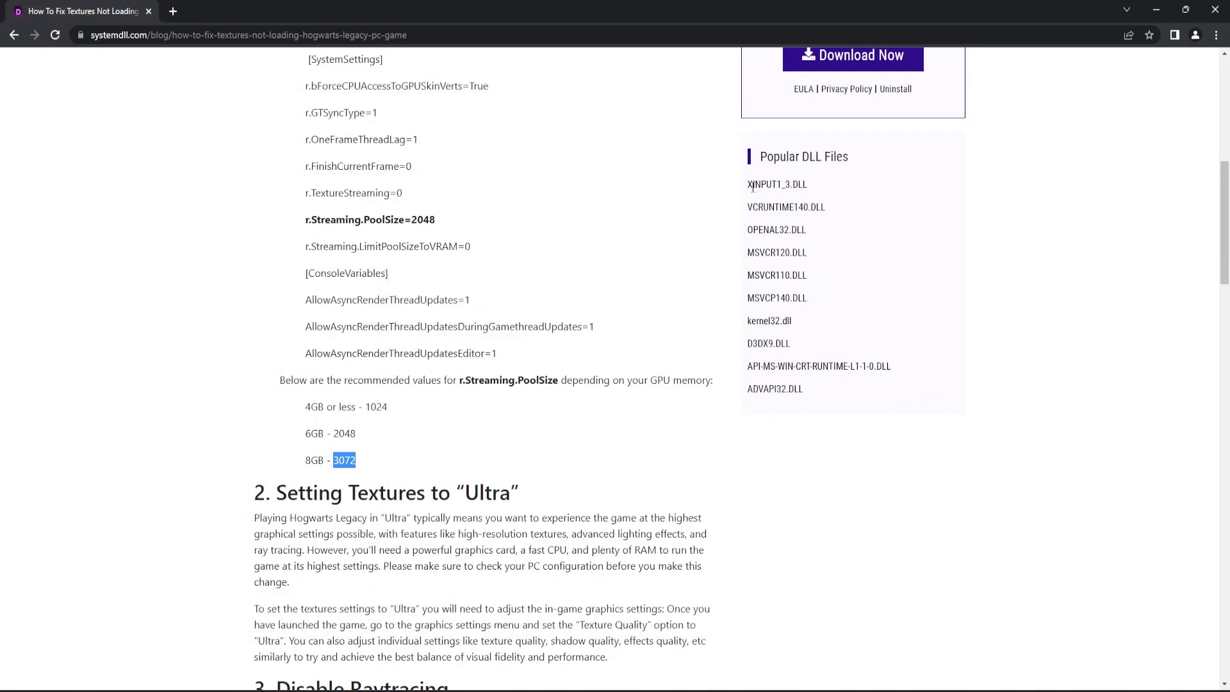
pyautogui.click(480, 364)
pyautogui.scroll(5, 512, 471)
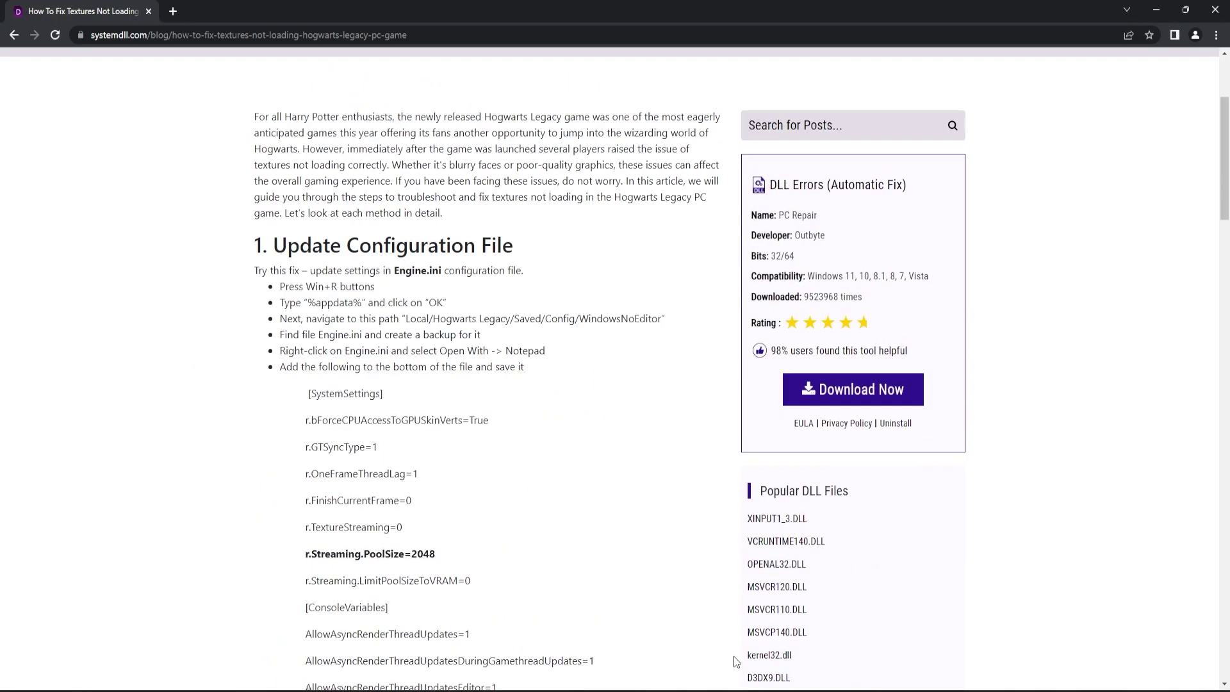
# Switch from Chrome to the running Hogwarts Legacy game at its main menu.
pyautogui.hotkey('alt', 'Tab')
pyautogui.click(1122, 101)
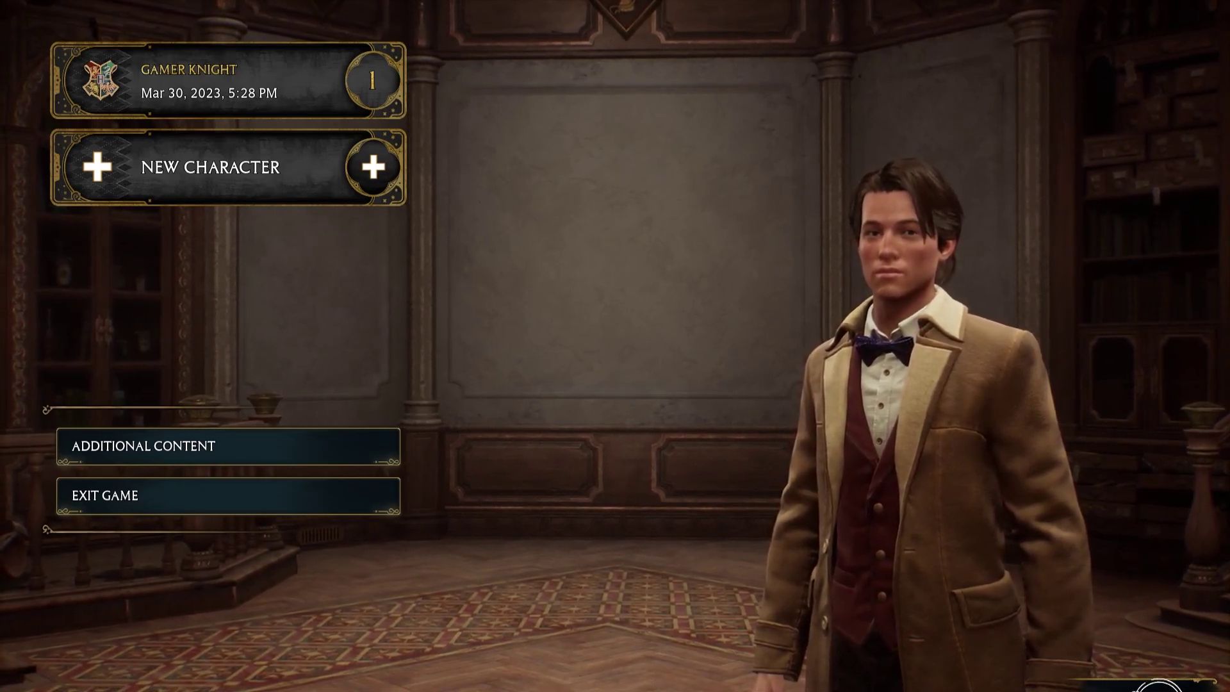
# Set Texture Quality to Ultra, apply, and accept the above-recommended quality warning.
pyautogui.press('Escape')
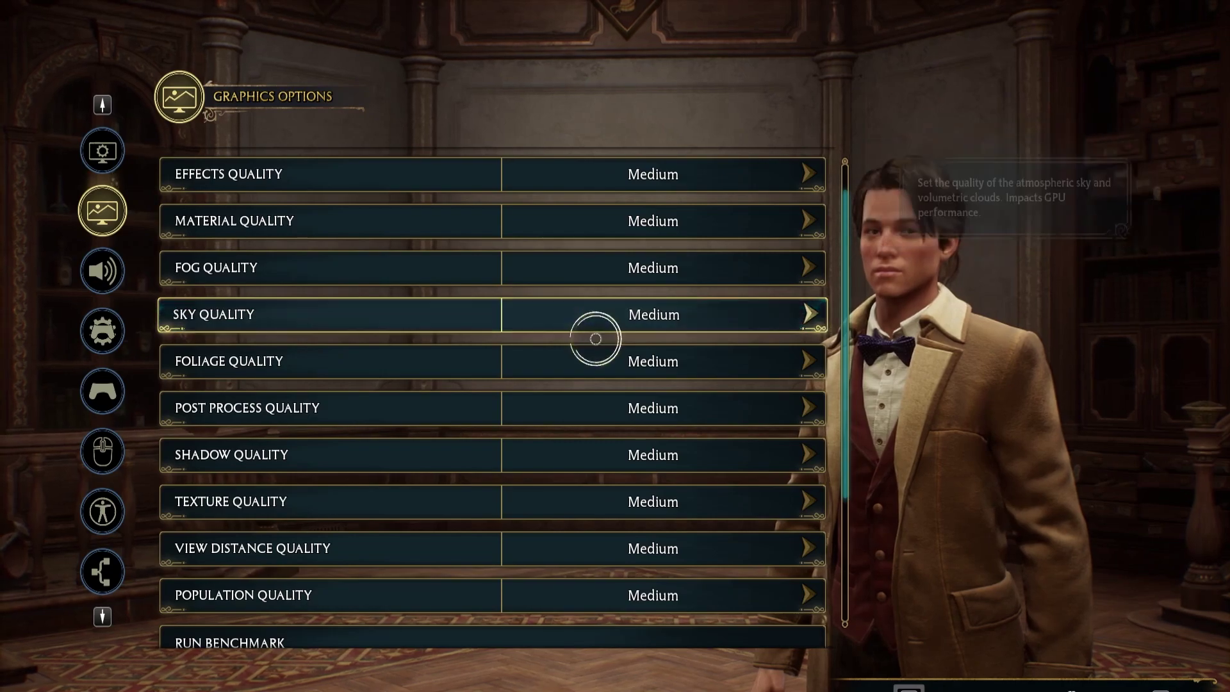
pyautogui.scroll(-1, 605, 356)
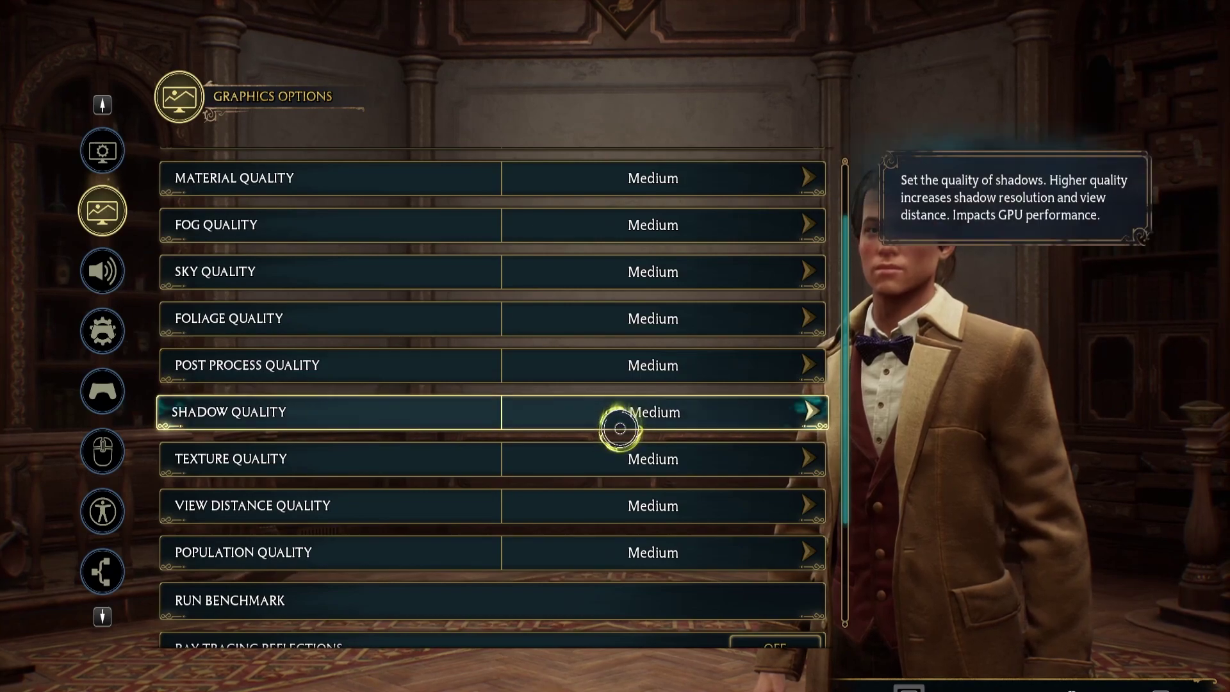
pyautogui.click(656, 459)
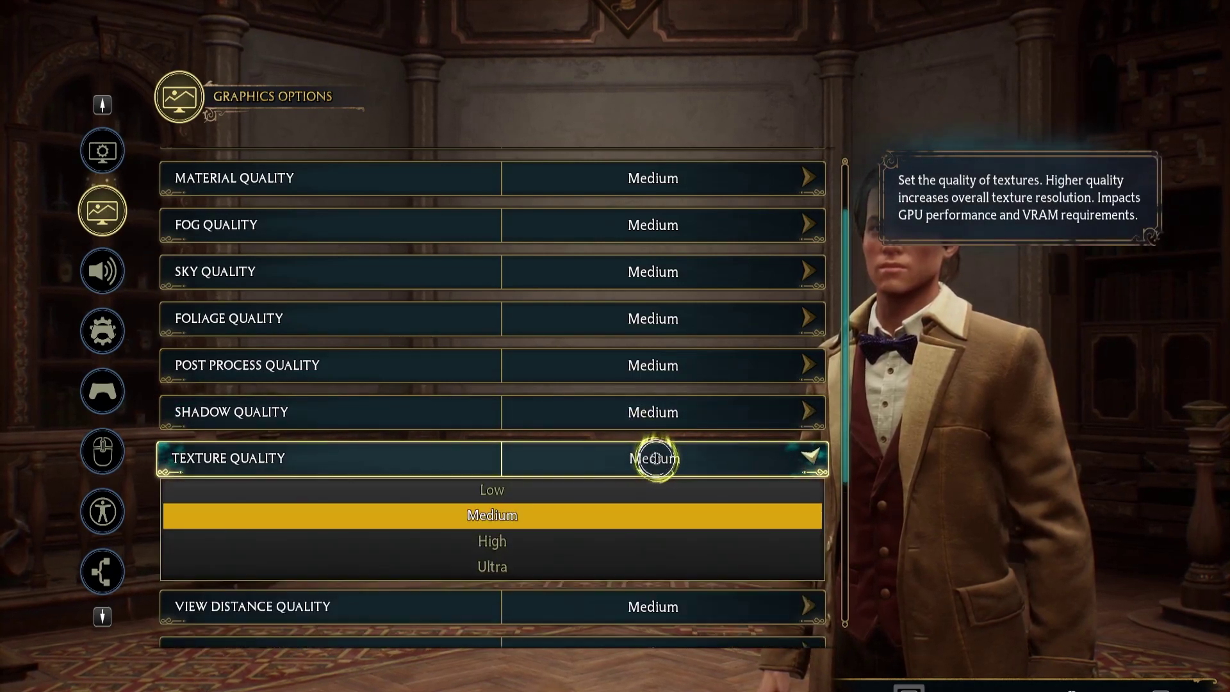
pyautogui.click(496, 569)
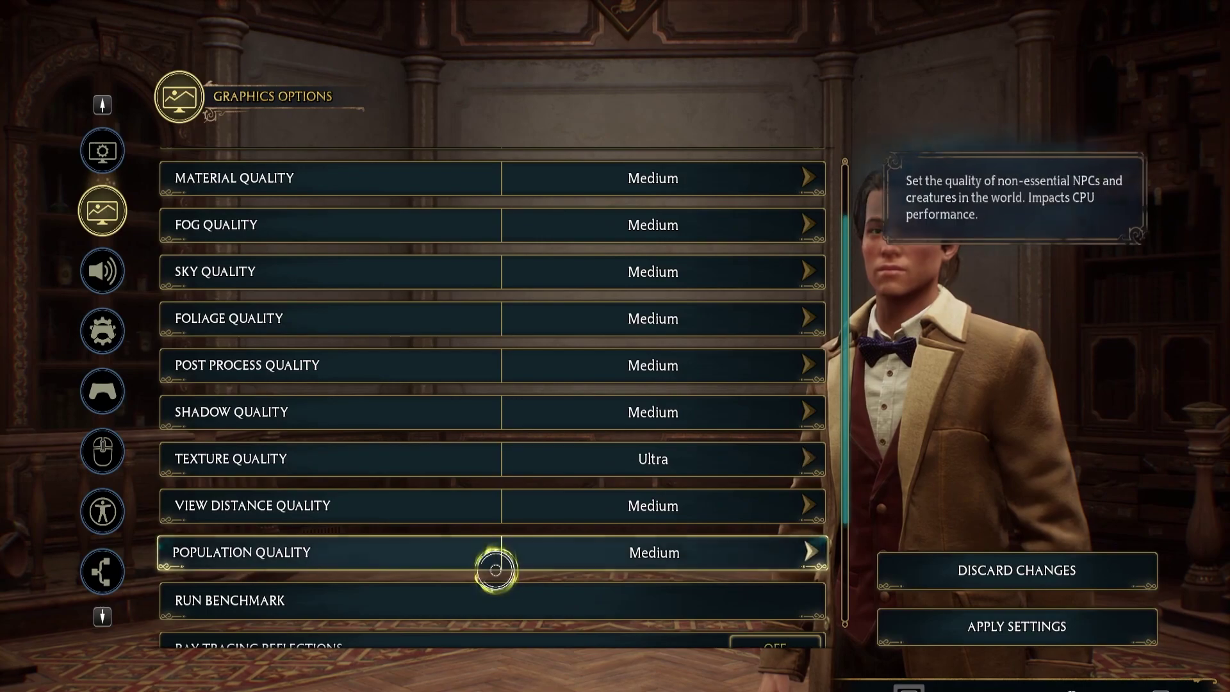
pyautogui.click(1016, 633)
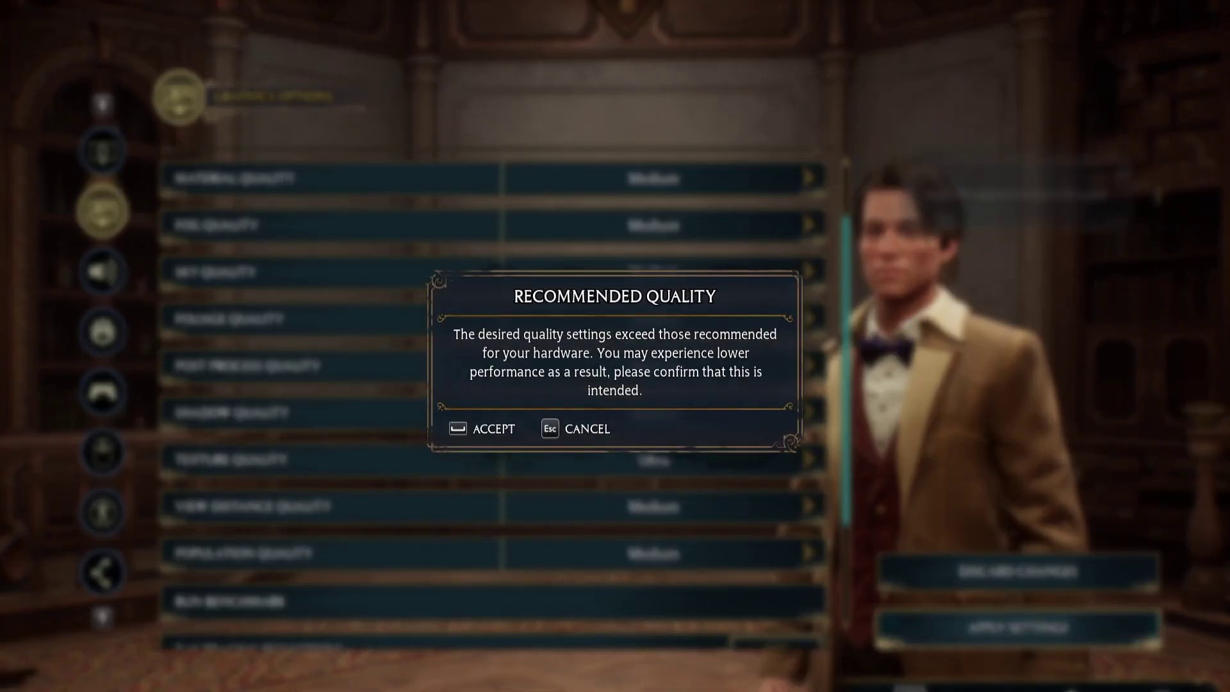
pyautogui.press('space')
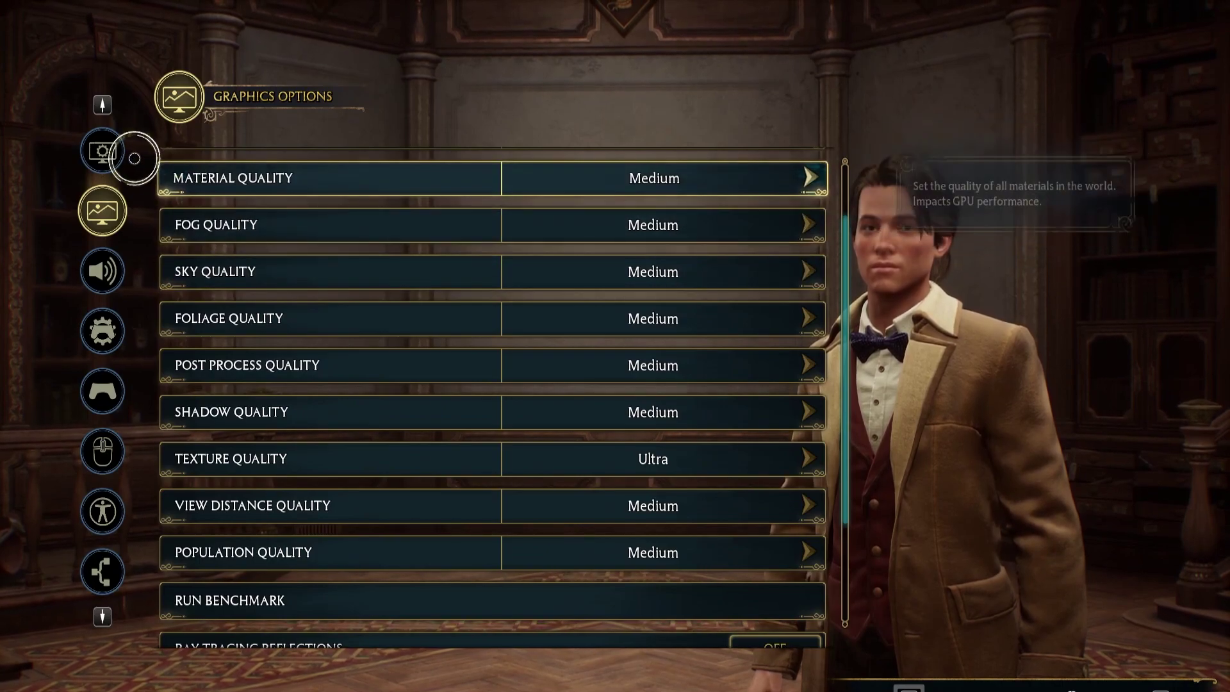
# Return to the Chrome guide's Disable Raytracing section.
pyautogui.click(103, 109)
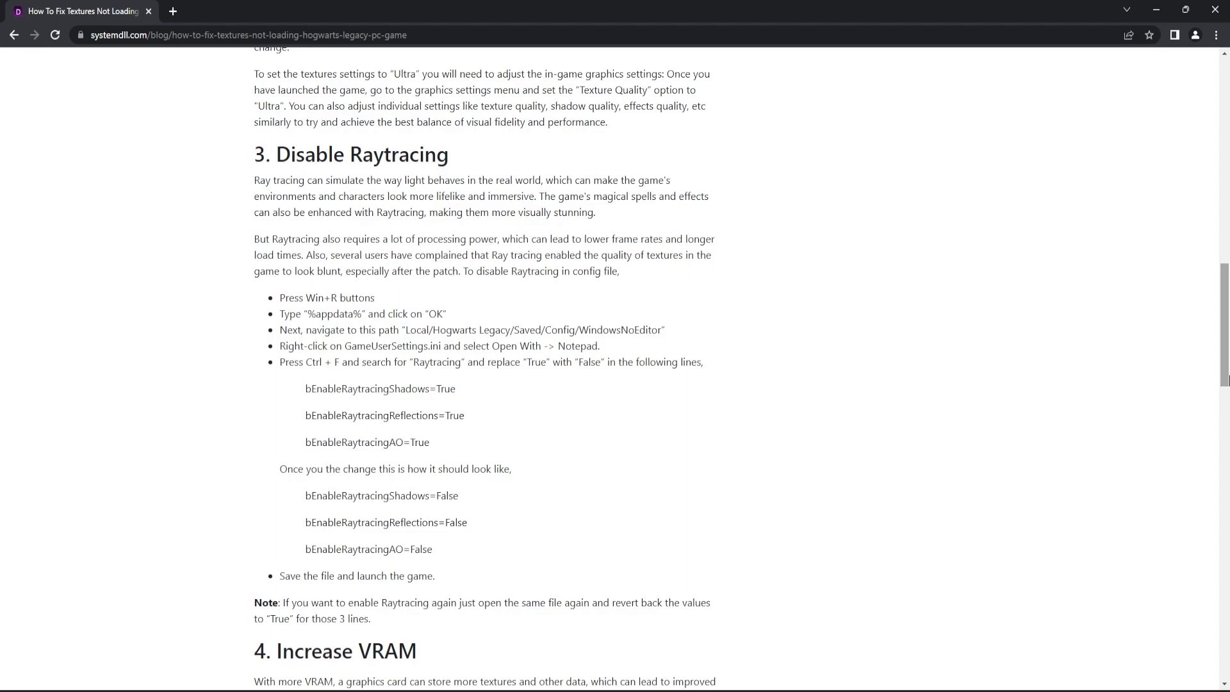
# Go from %appdata% to AppData\Local\Hogwarts Legacy\Saved\Config\WindowsNoEditor again.
pyautogui.press('super+r')
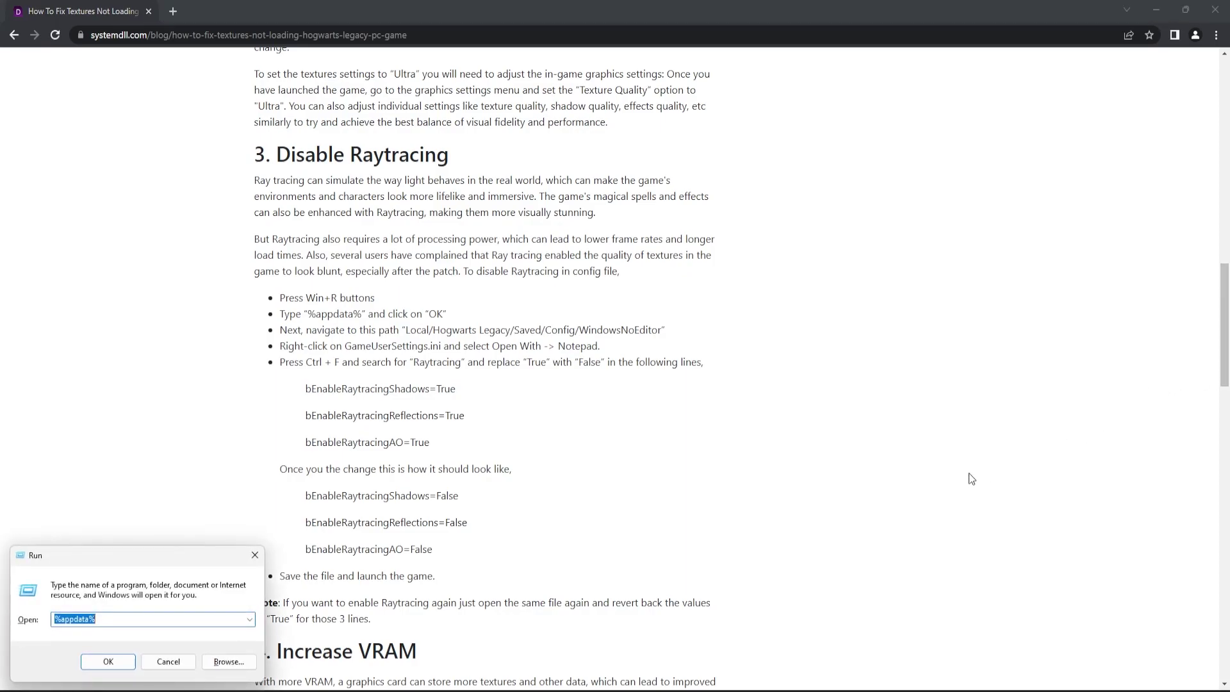
pyautogui.click(109, 661)
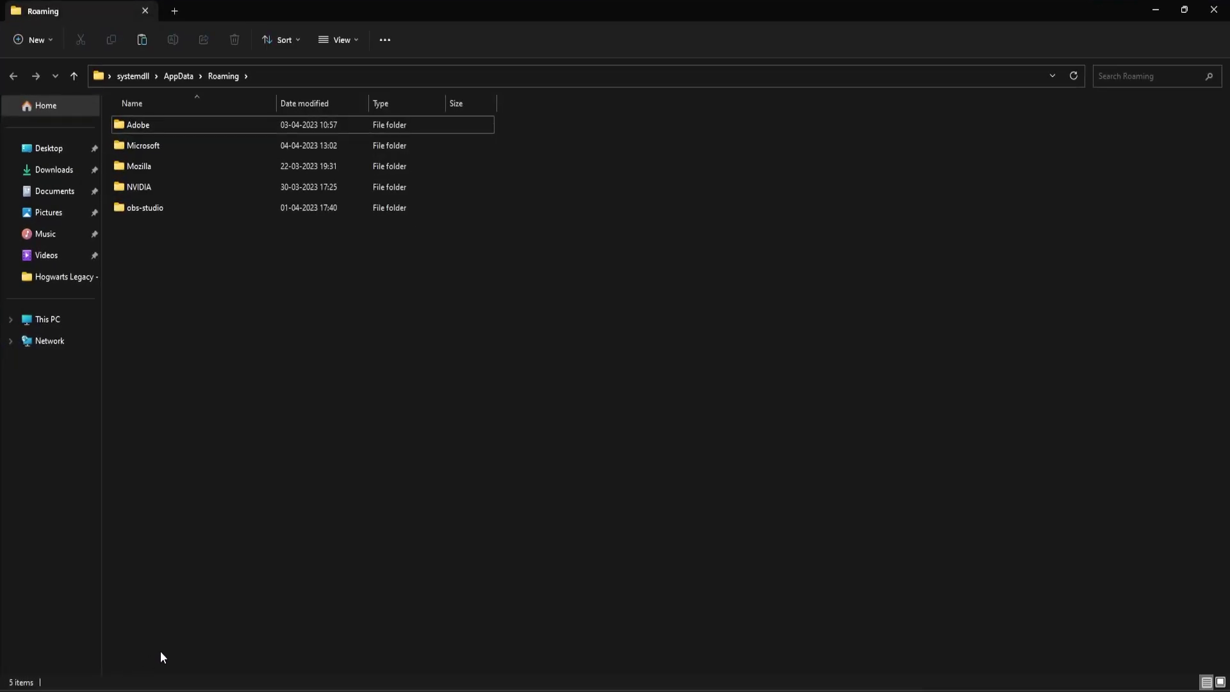
pyautogui.click(178, 79)
pyautogui.doubleClick(136, 125)
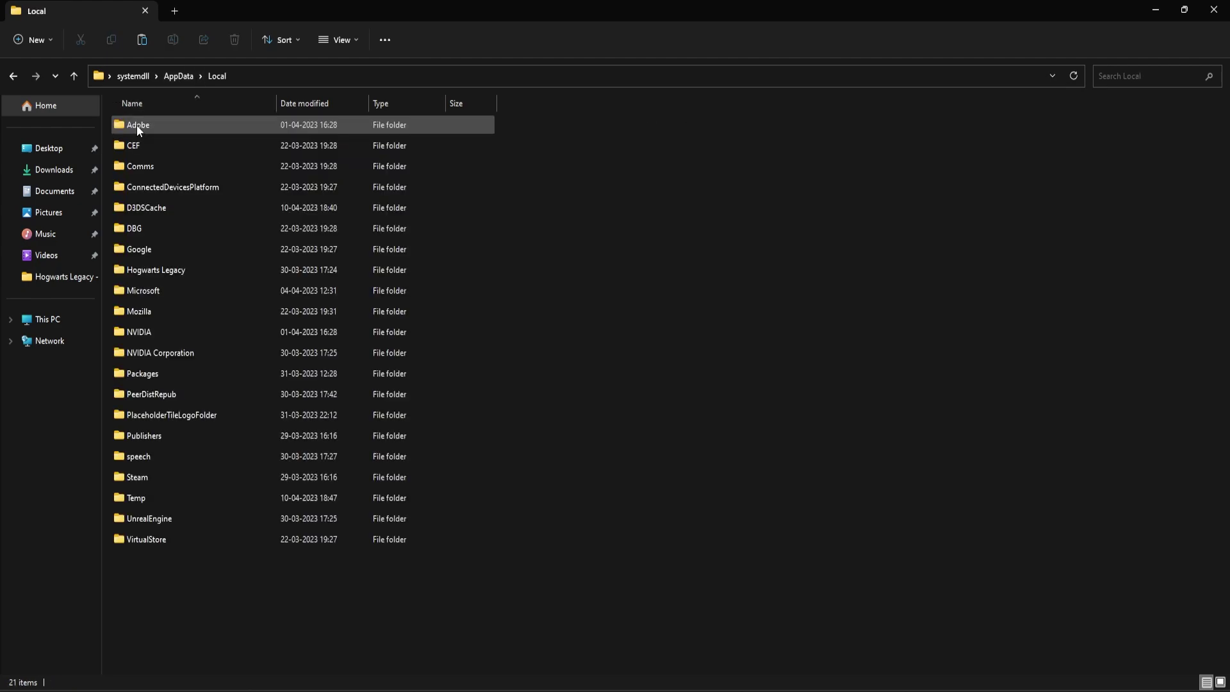
pyautogui.doubleClick(153, 269)
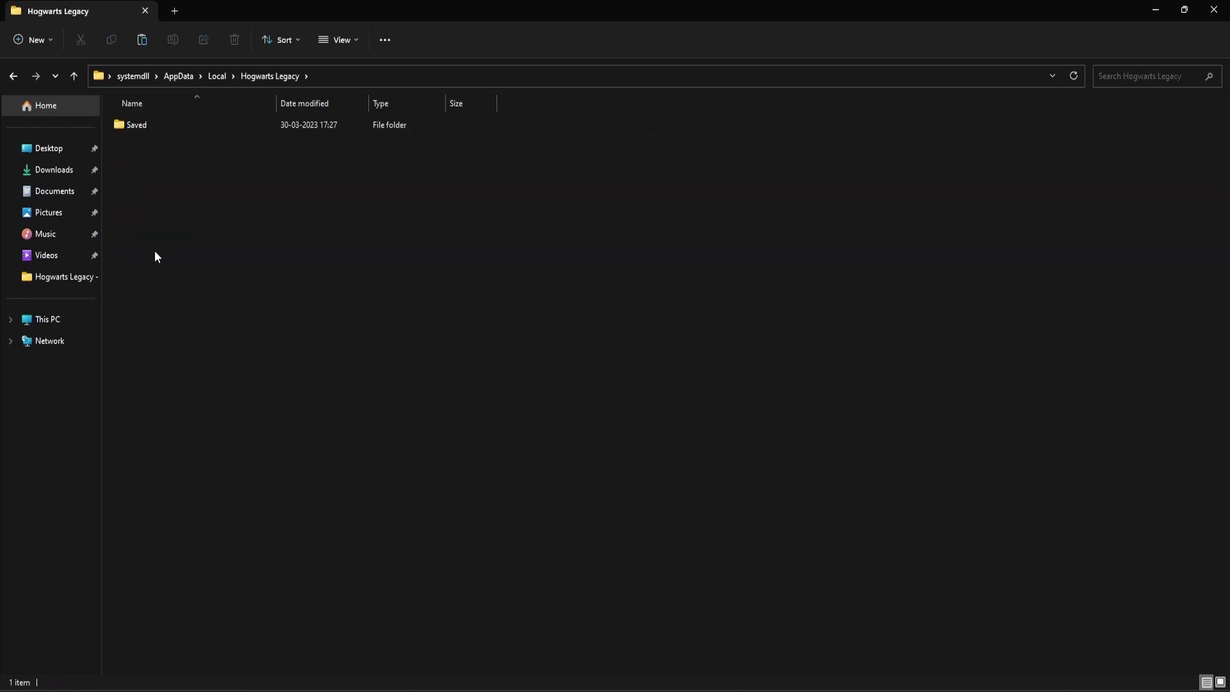
pyautogui.doubleClick(142, 130)
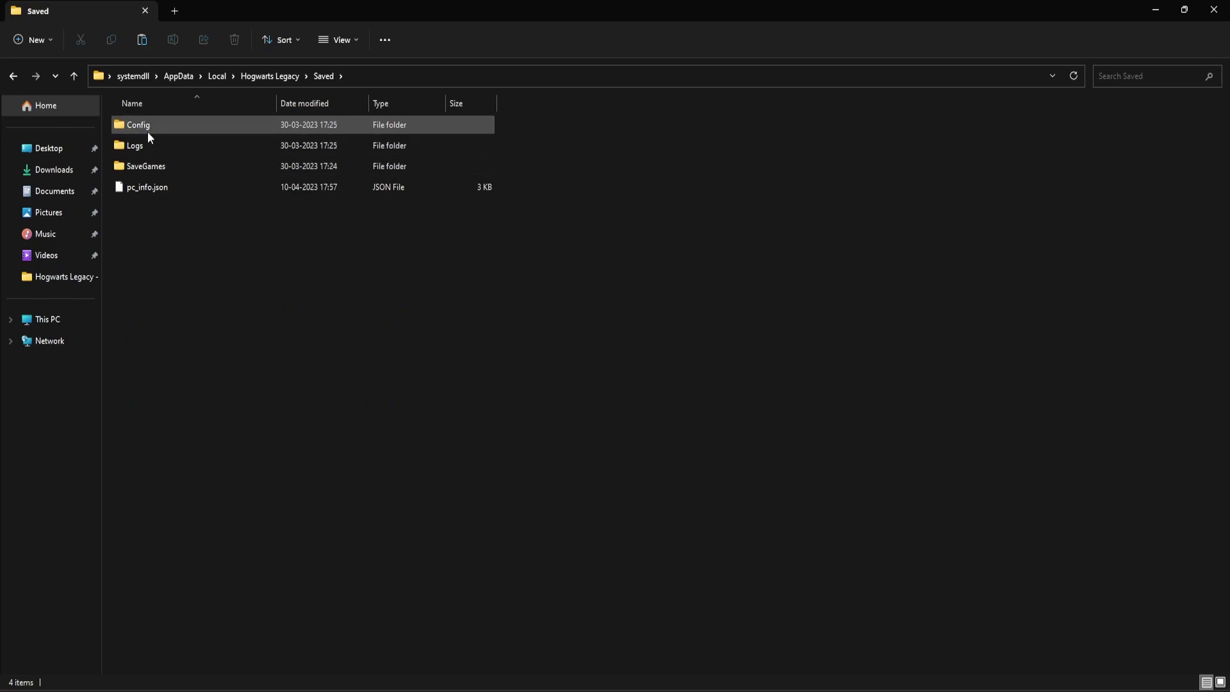
pyautogui.doubleClick(148, 133)
pyautogui.doubleClick(154, 145)
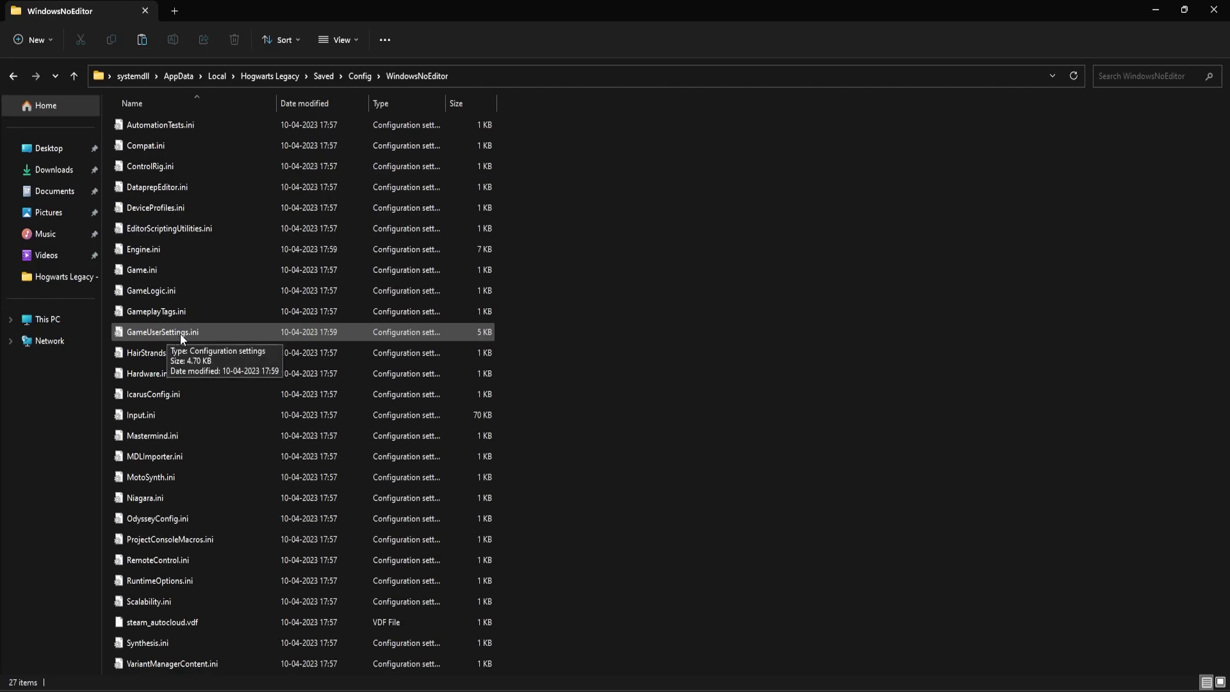
# Open GameUserSettings.ini, check the three bEnableRaytracing lines read False, then close it.
pyautogui.doubleClick(217, 332)
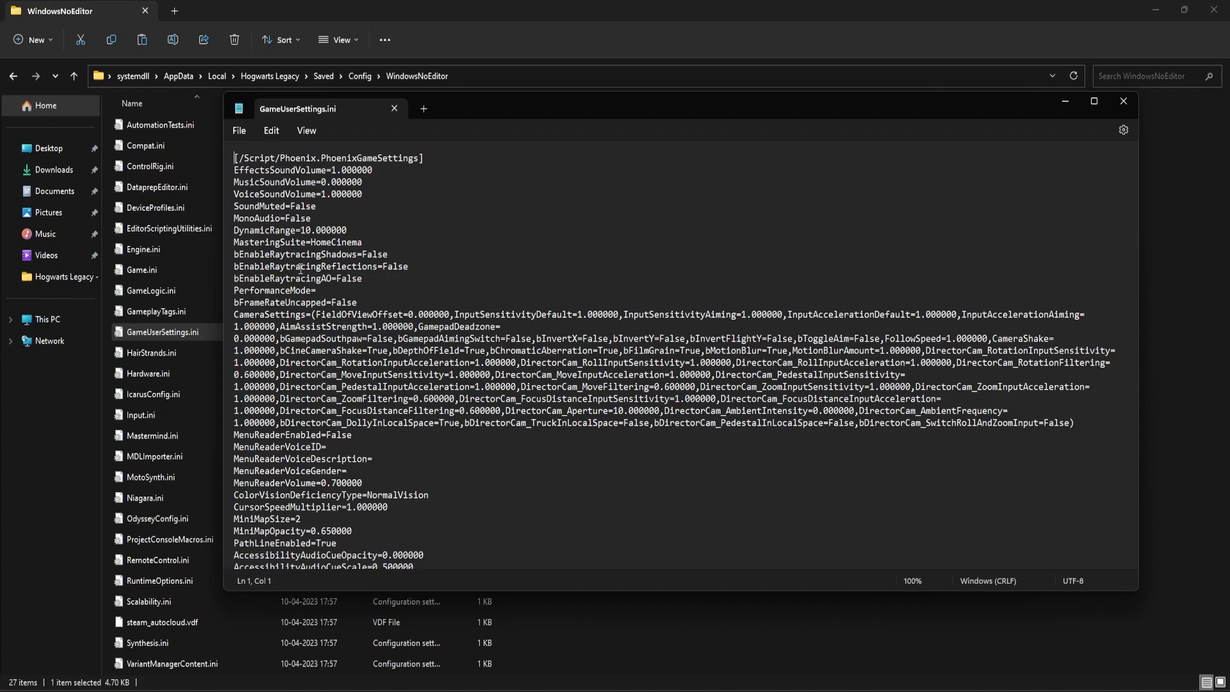
pyautogui.moveTo(373, 277); pyautogui.dragTo(230, 259)
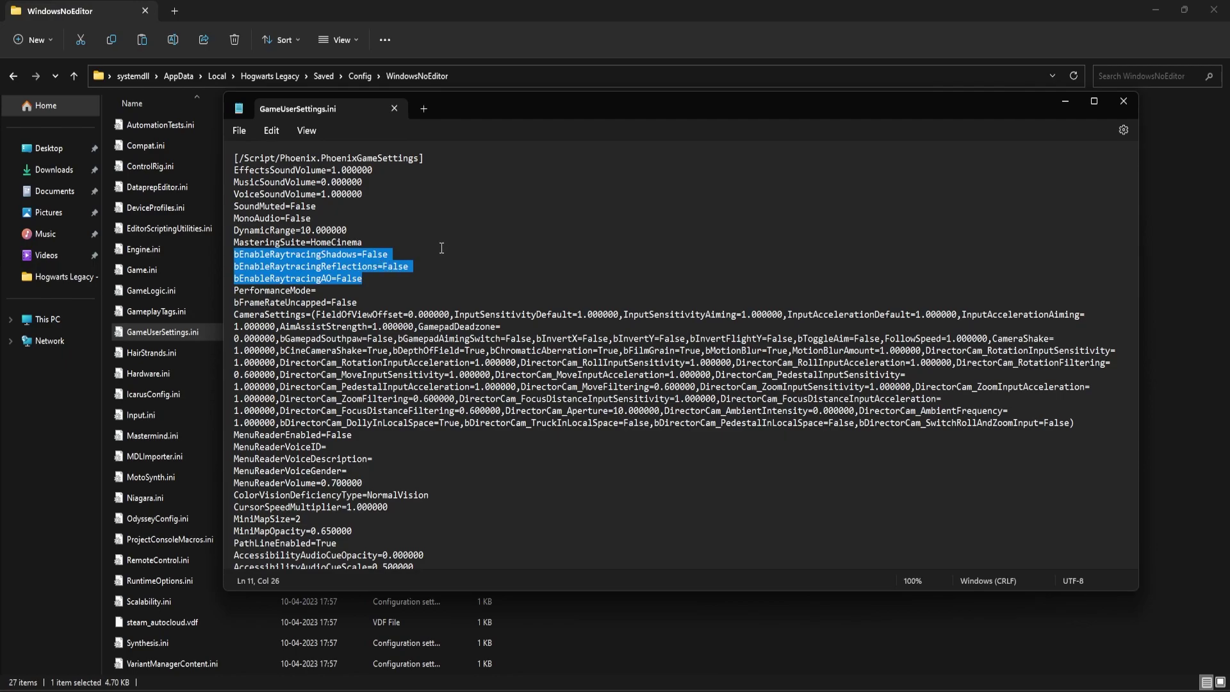
pyautogui.click(1123, 101)
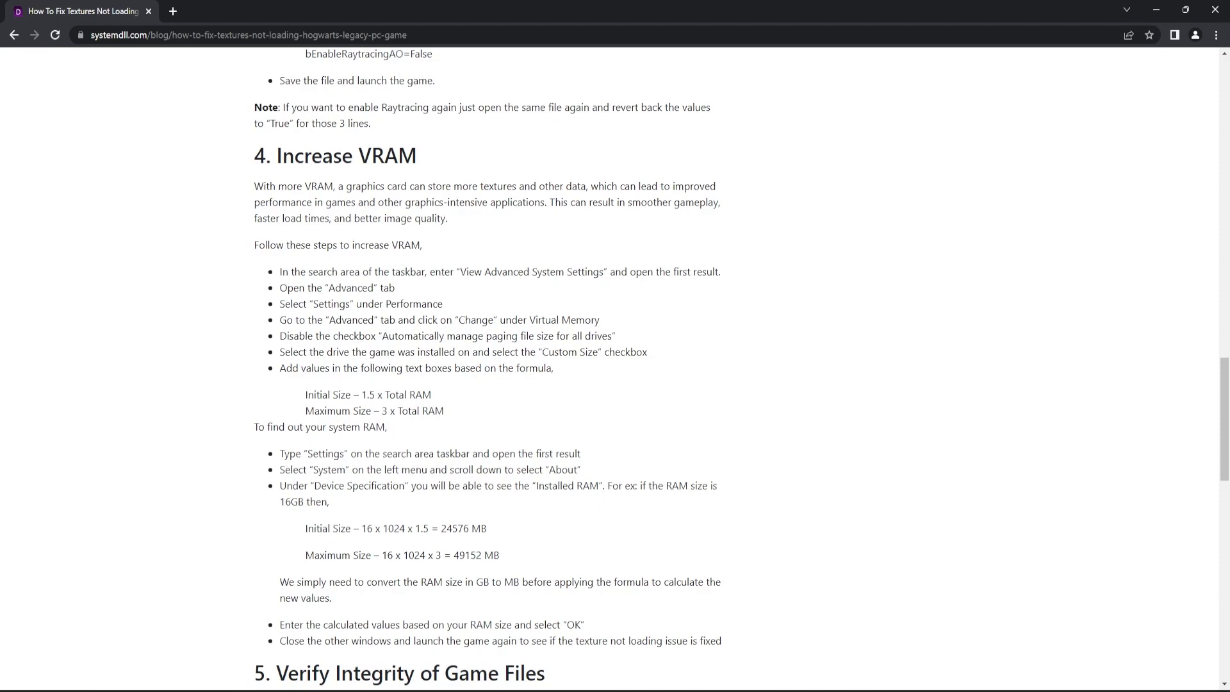
# Open 'View advanced system settings' and reach Performance Options' Virtual memory Change dialog.
pyautogui.press('super+s')
pyautogui.write('View advanced system settings')
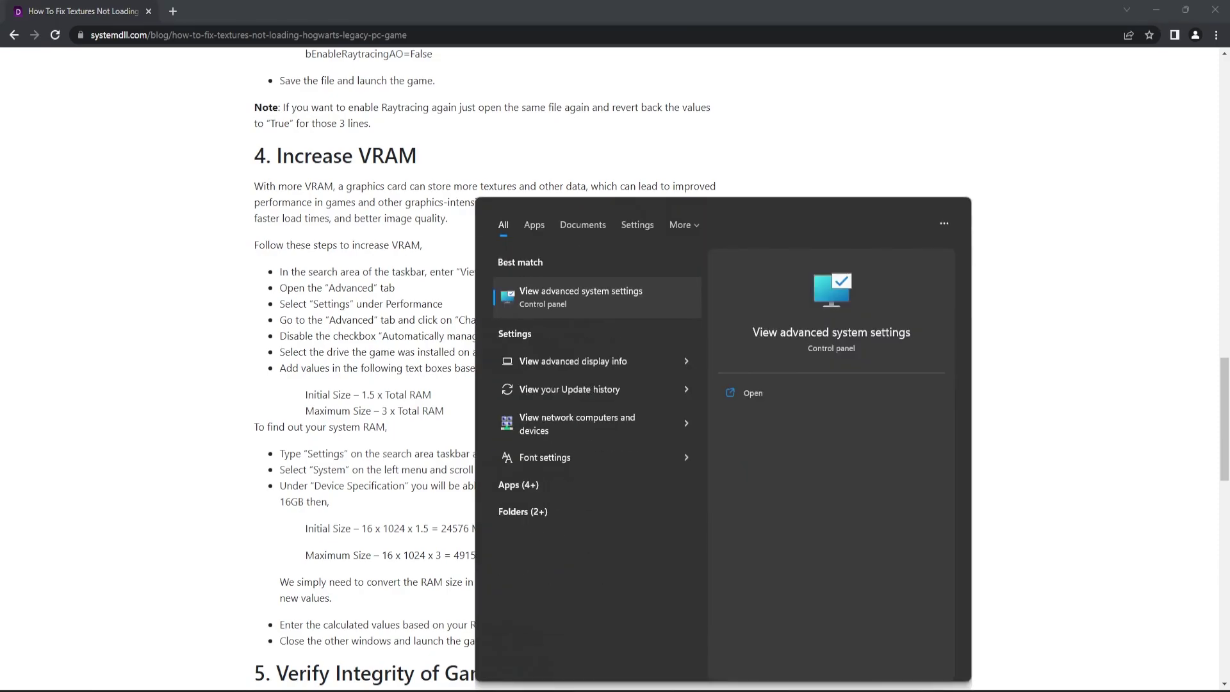
pyautogui.click(581, 294)
pyautogui.moveTo(232, 142); pyautogui.dragTo(1029, 145)
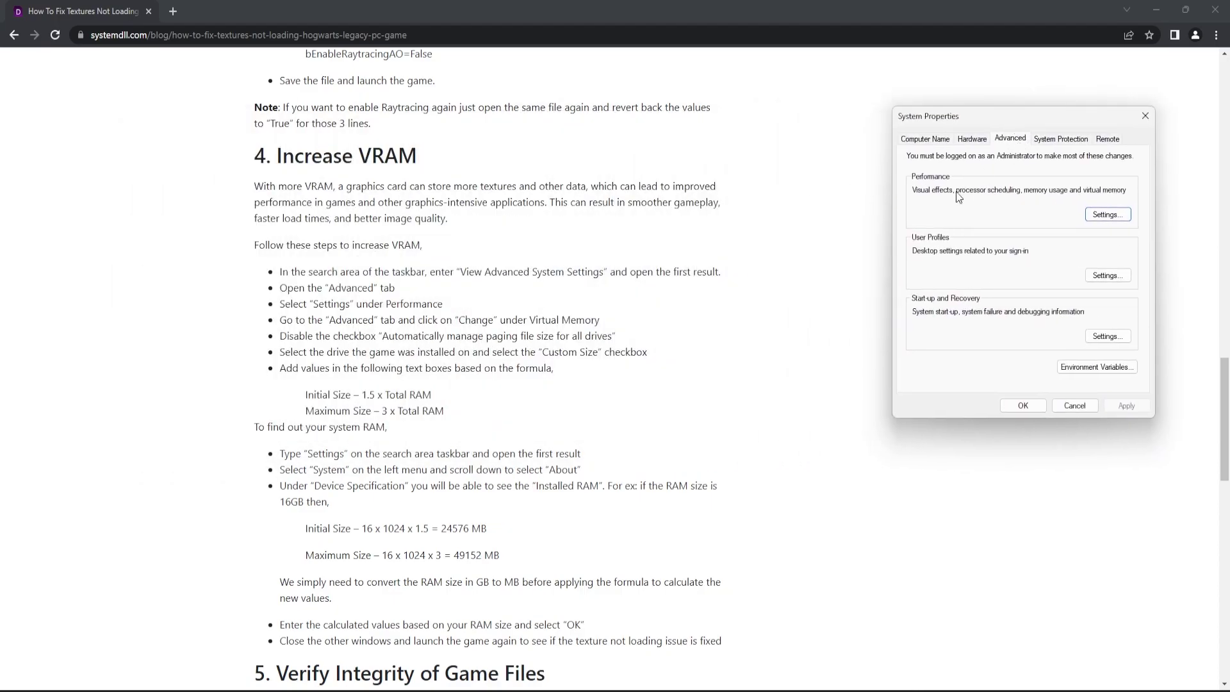
pyautogui.click(1107, 217)
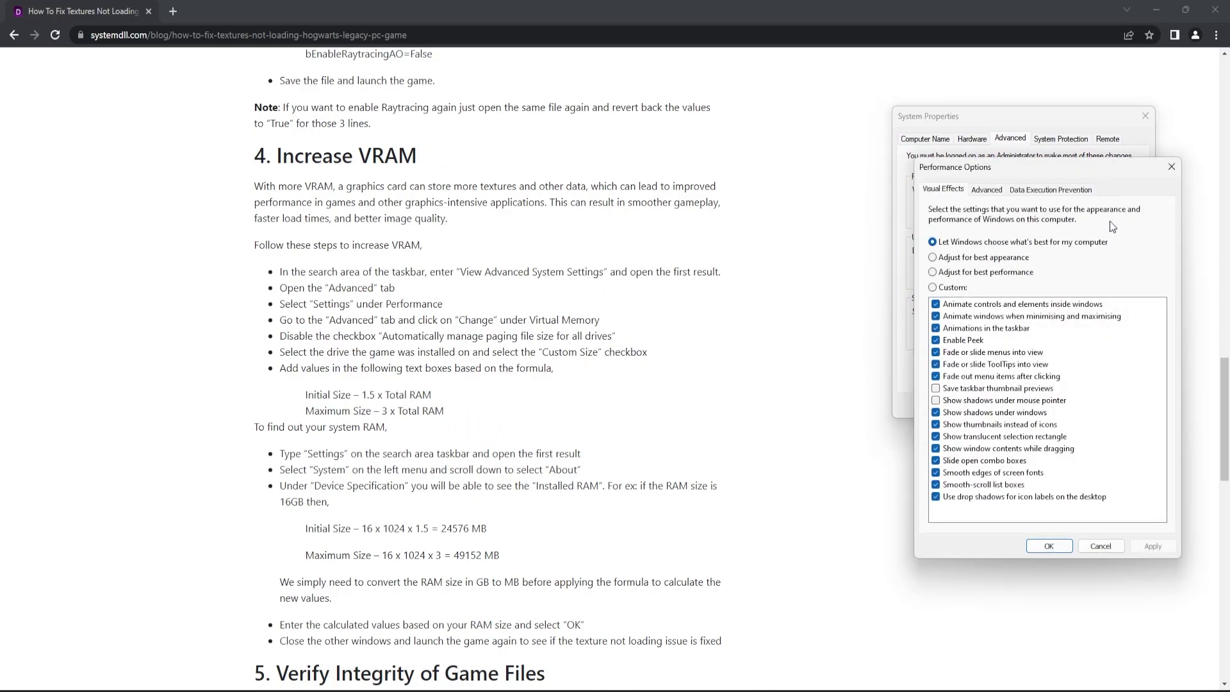
pyautogui.click(987, 190)
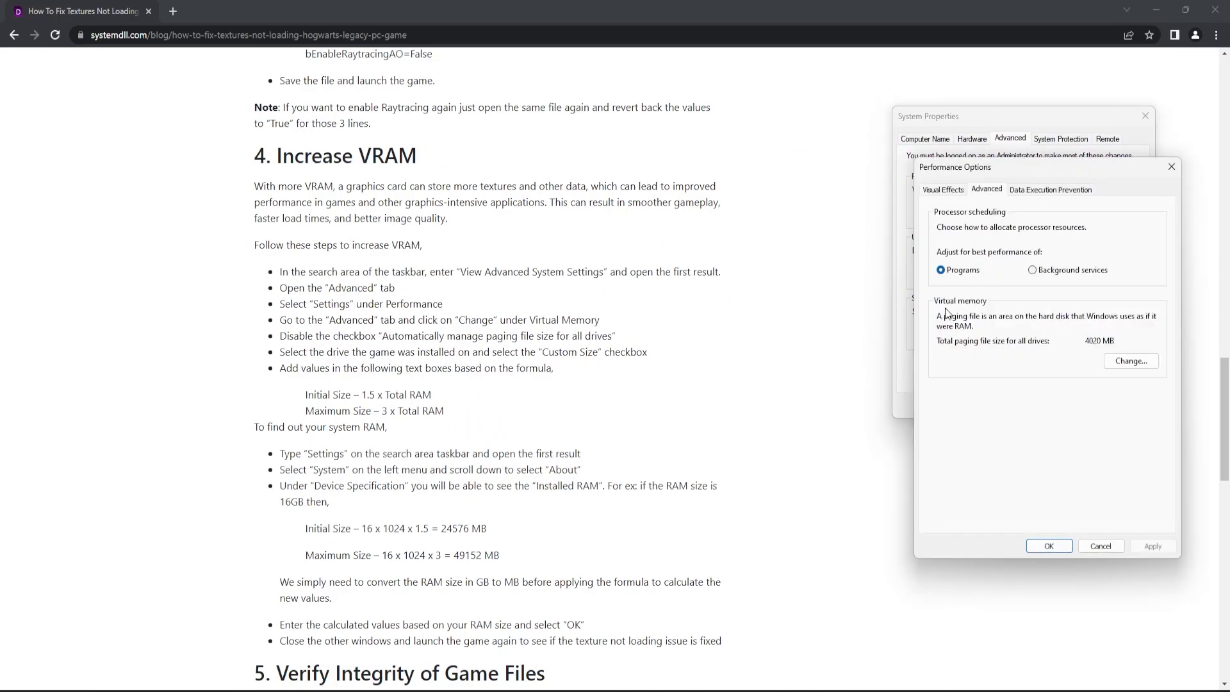
pyautogui.click(1129, 362)
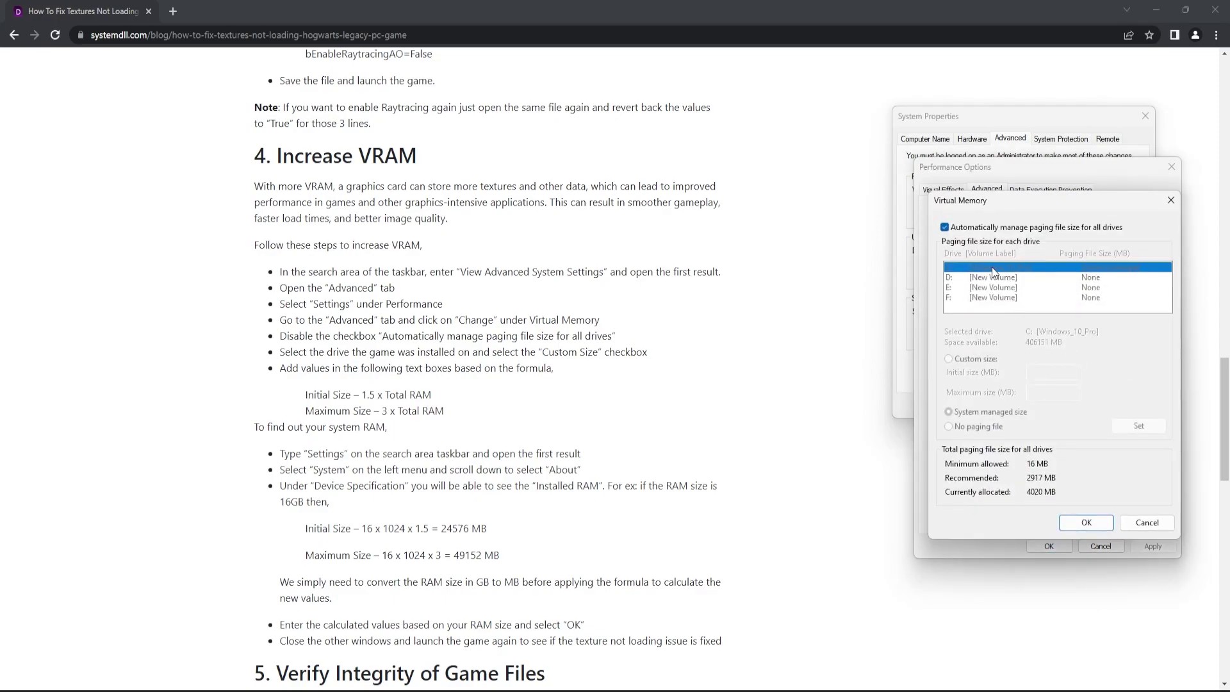
# Turn off automatic paging file management and choose Custom size for drive C:.
pyautogui.click(945, 227)
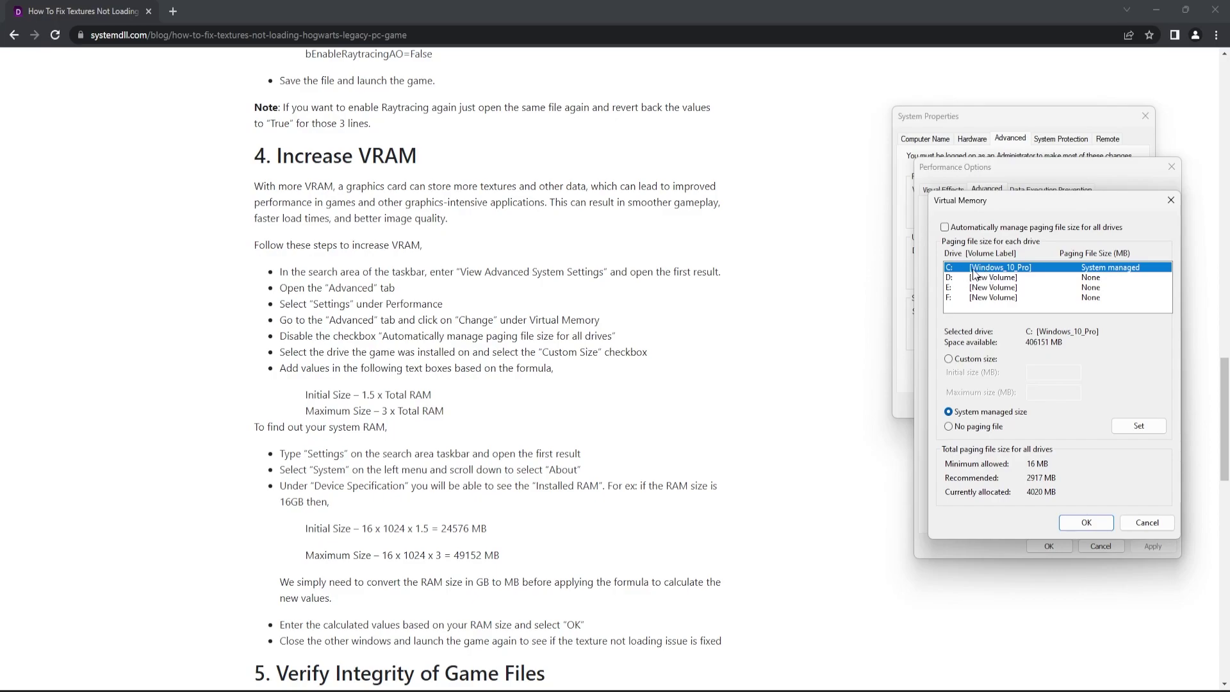
pyautogui.click(948, 360)
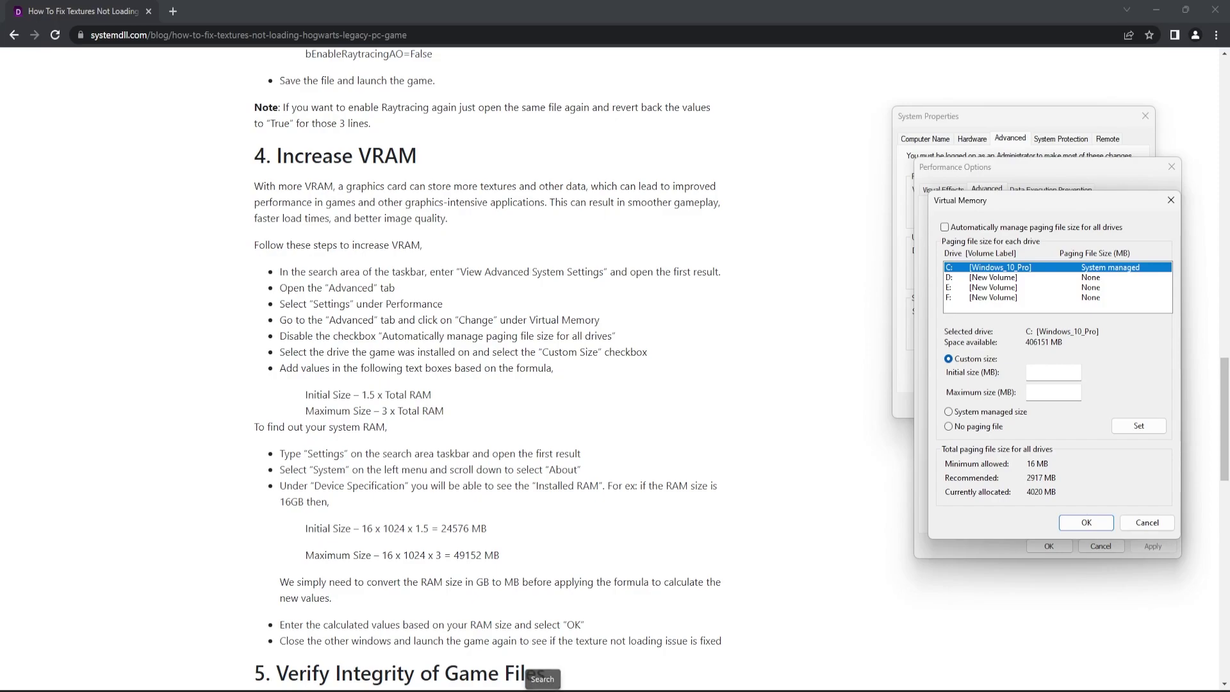
pyautogui.click(542, 689)
pyautogui.write('settings')
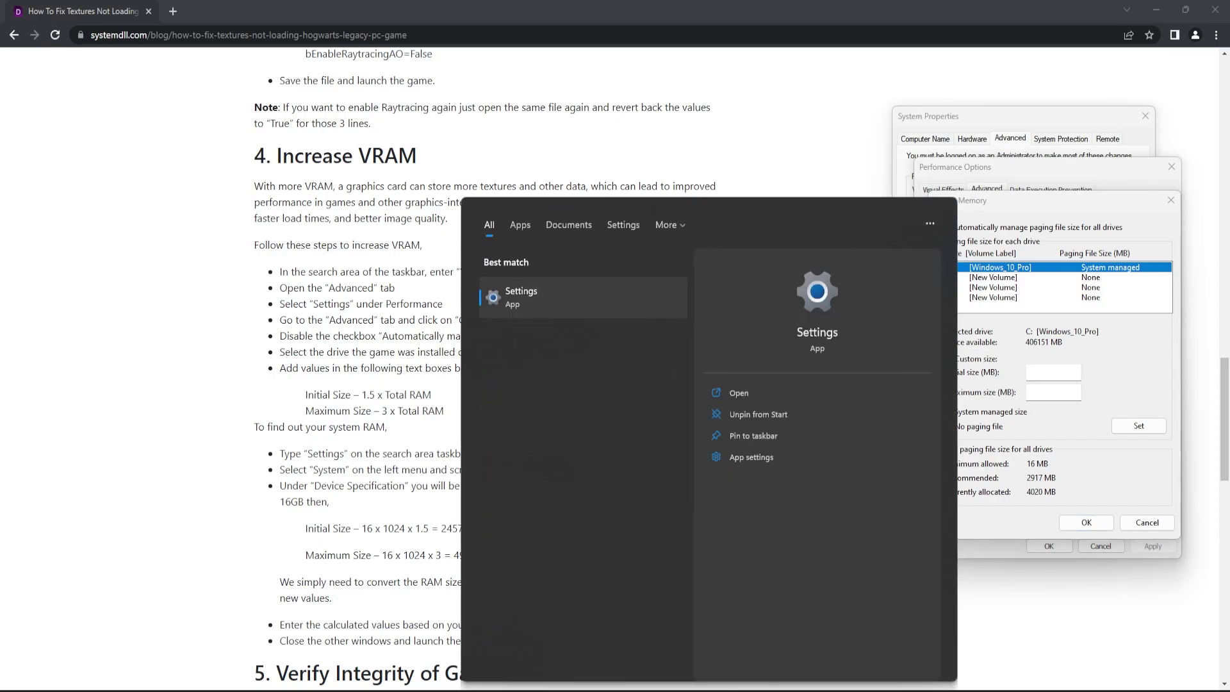
pyautogui.press('Return')
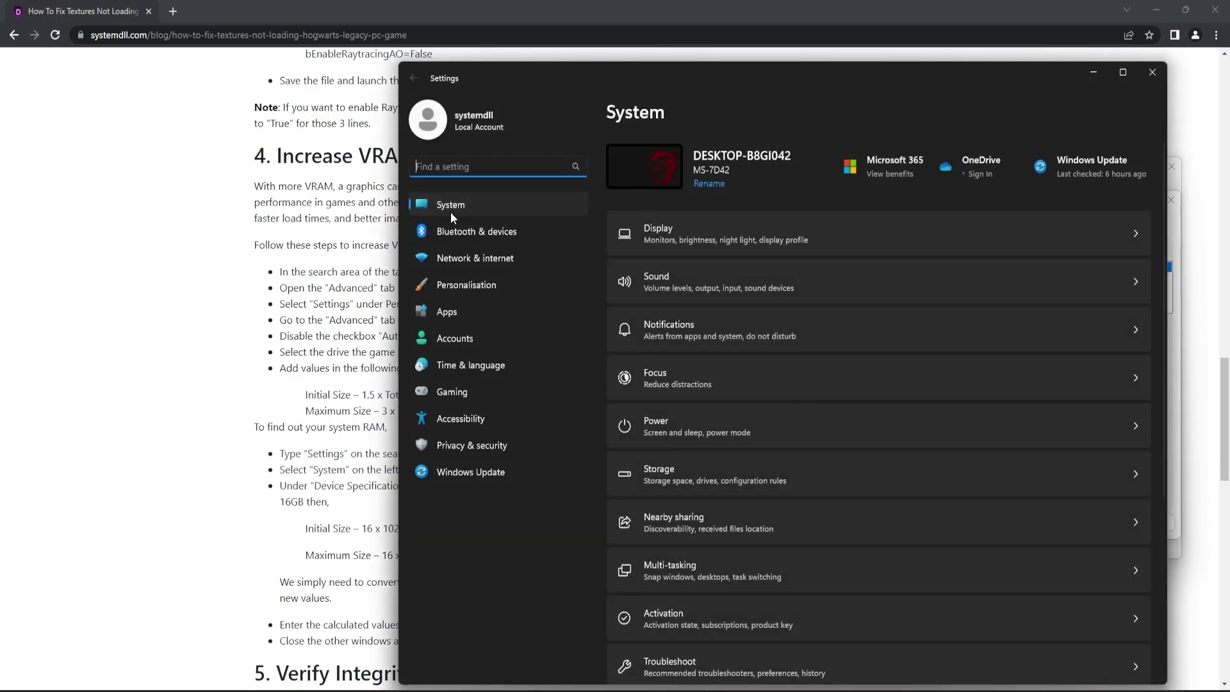
pyautogui.scroll(-4, 857, 436)
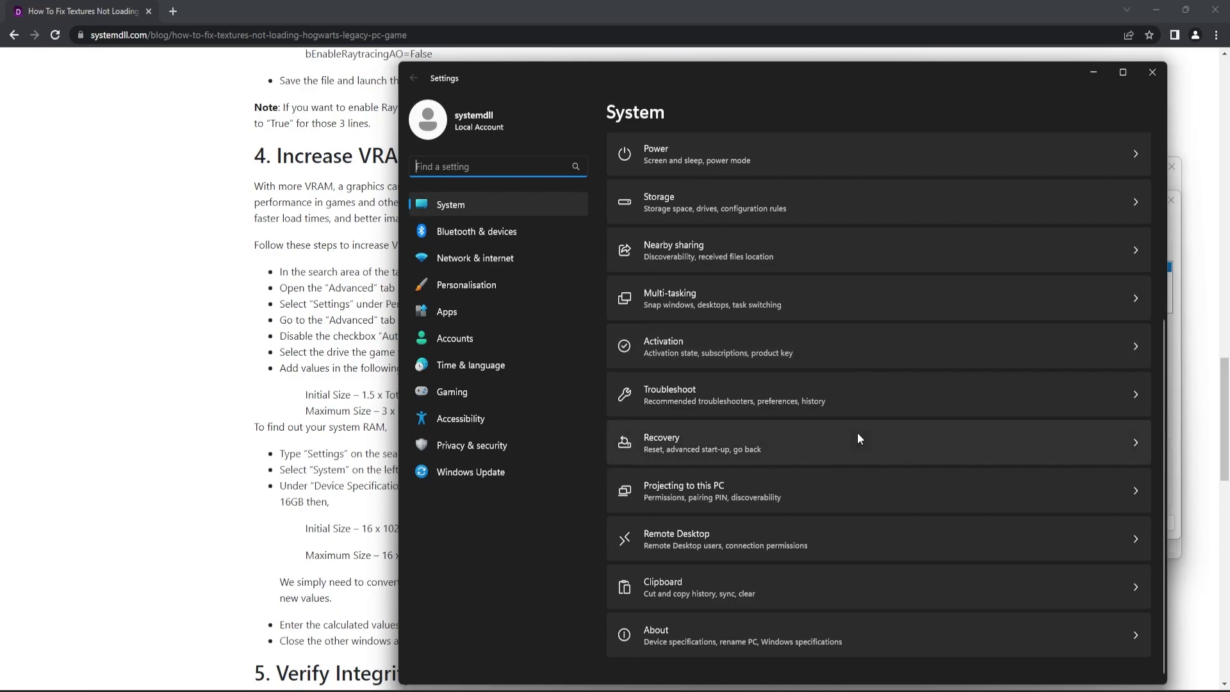
pyautogui.click(688, 633)
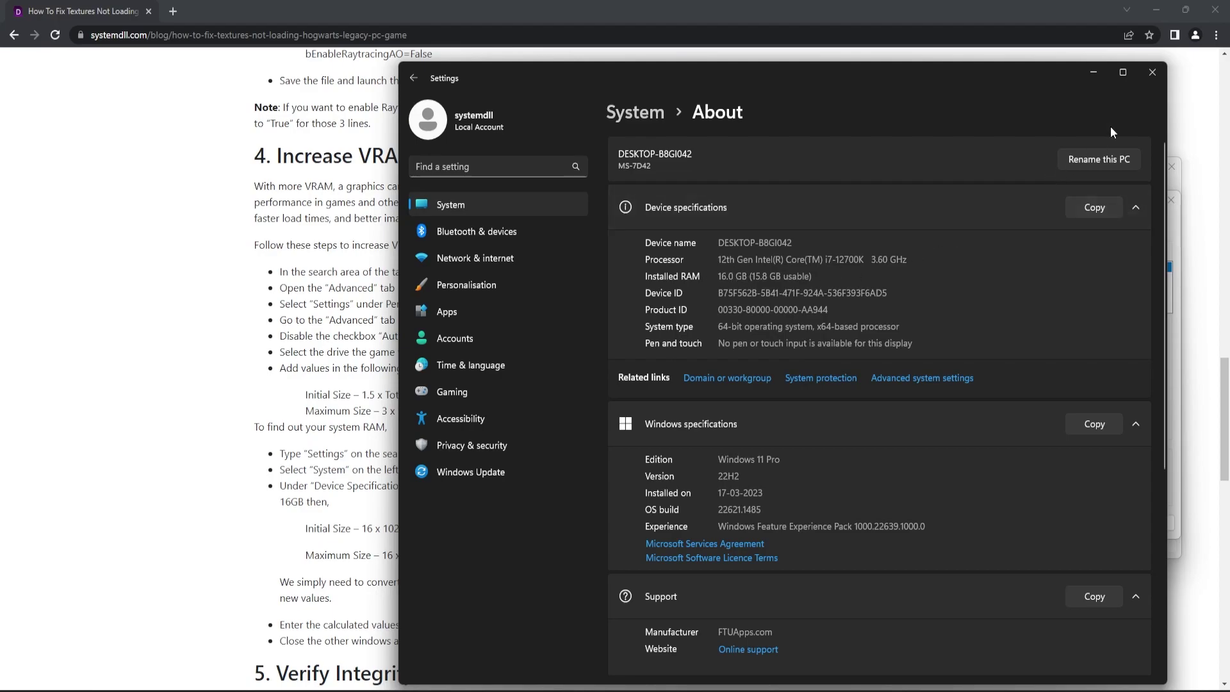
pyautogui.click(1151, 74)
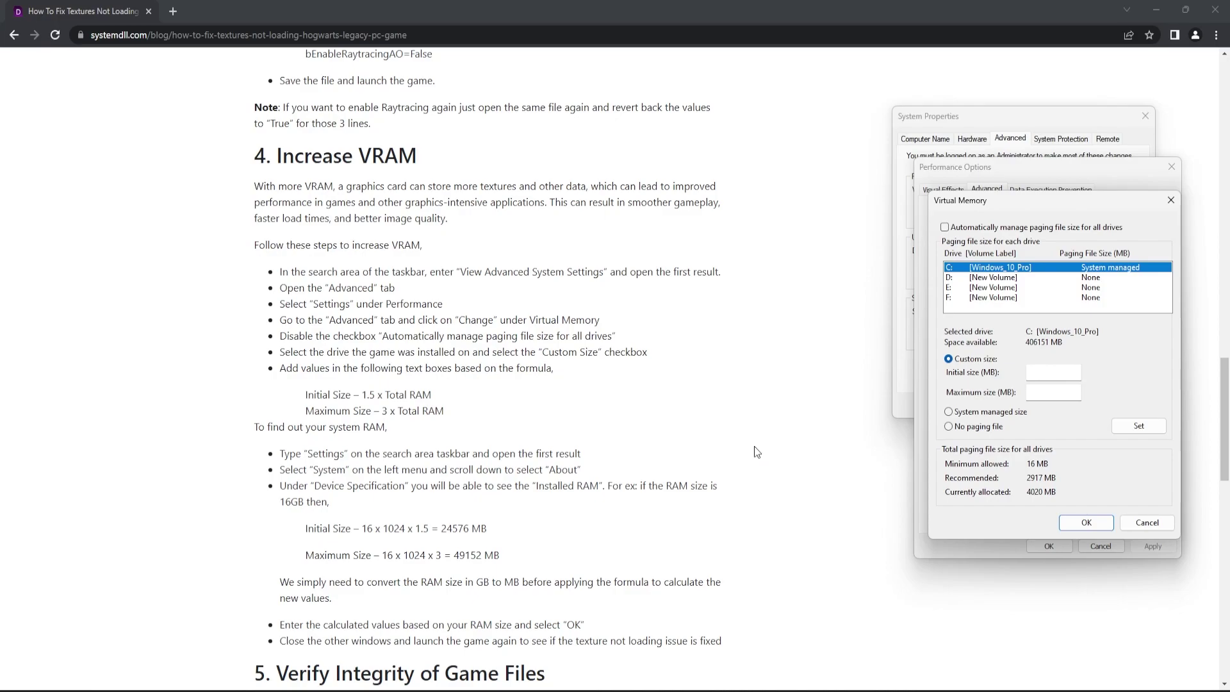
# Launch Calculator from search and place it beside the virtual memory dialog.
pyautogui.press('super')
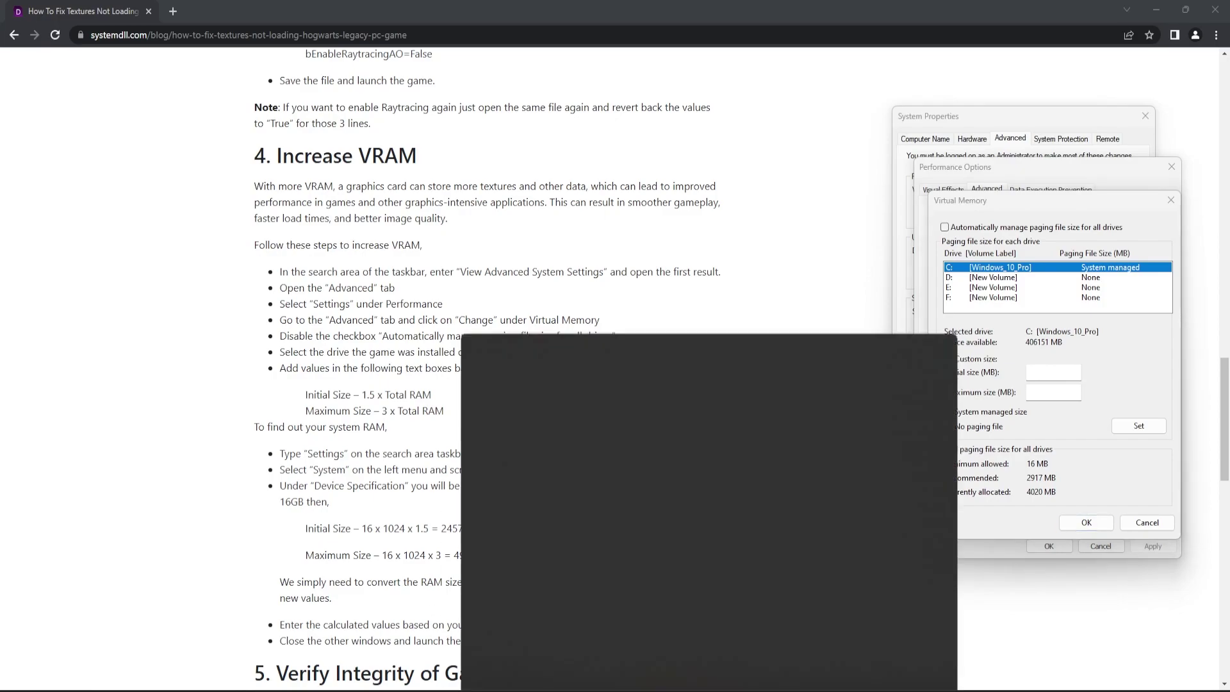
pyautogui.write('calc')
pyautogui.press('Return')
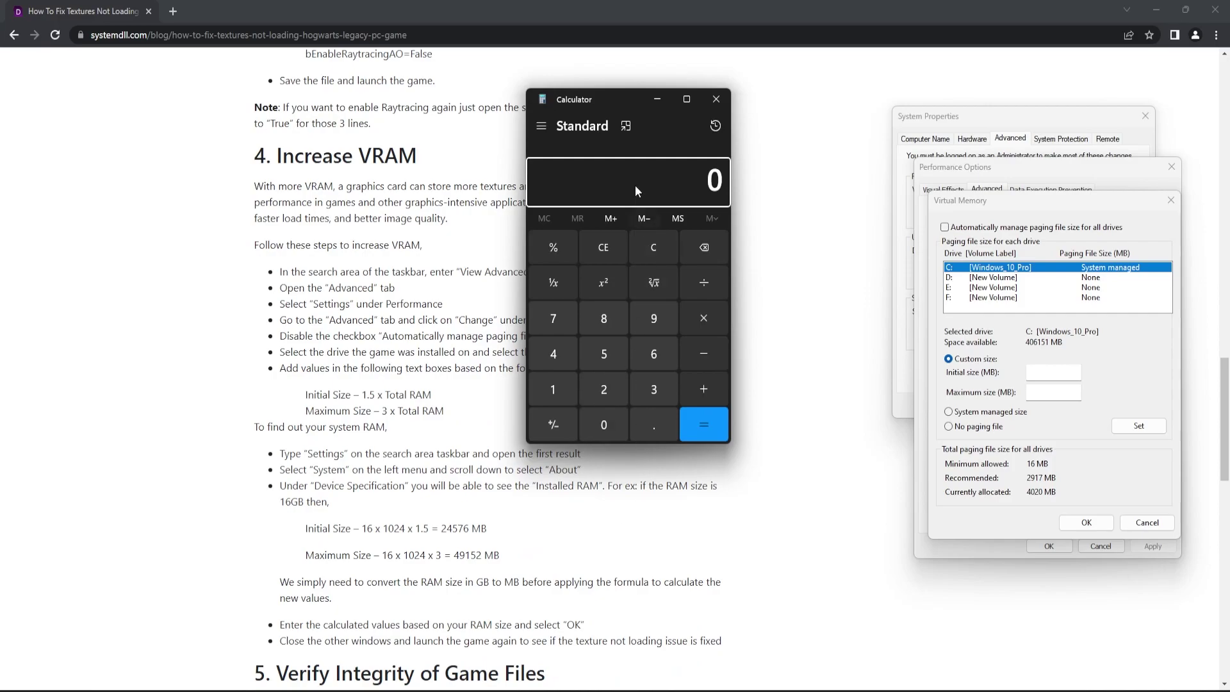
pyautogui.moveTo(622, 105); pyautogui.dragTo(701, 97)
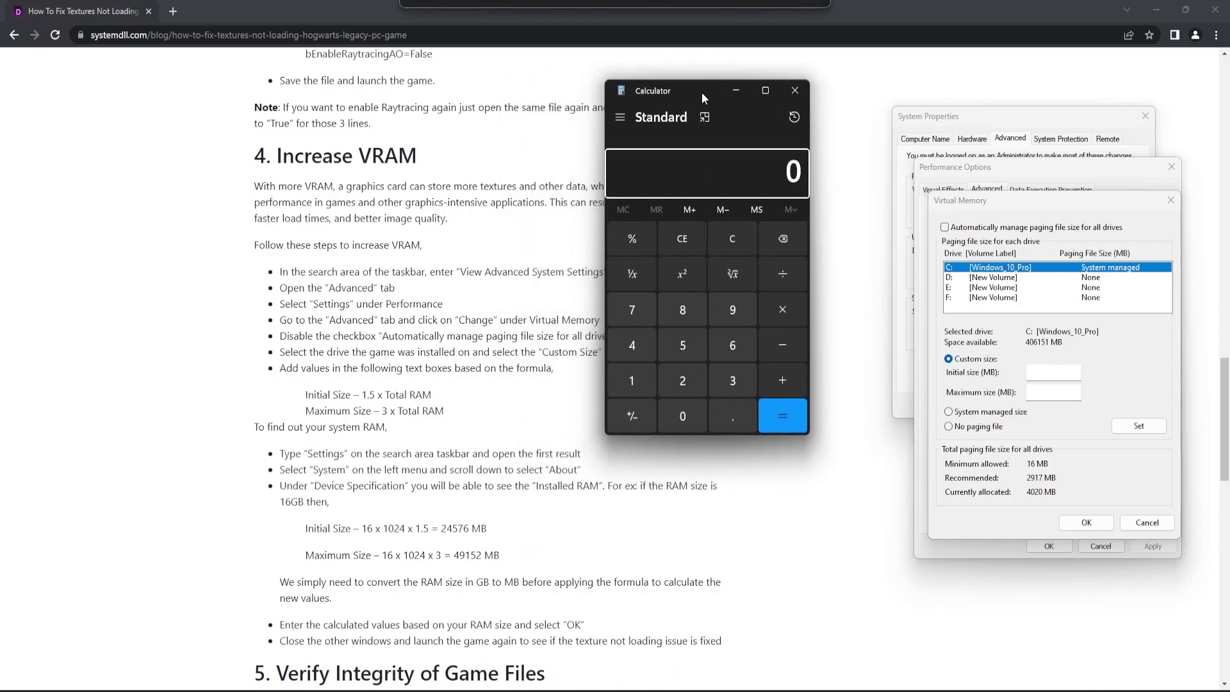
# Compute 16×1024×1.5 and enter 24576 MB as the paging file's initial size.
pyautogui.click(632, 381)
pyautogui.click(734, 346)
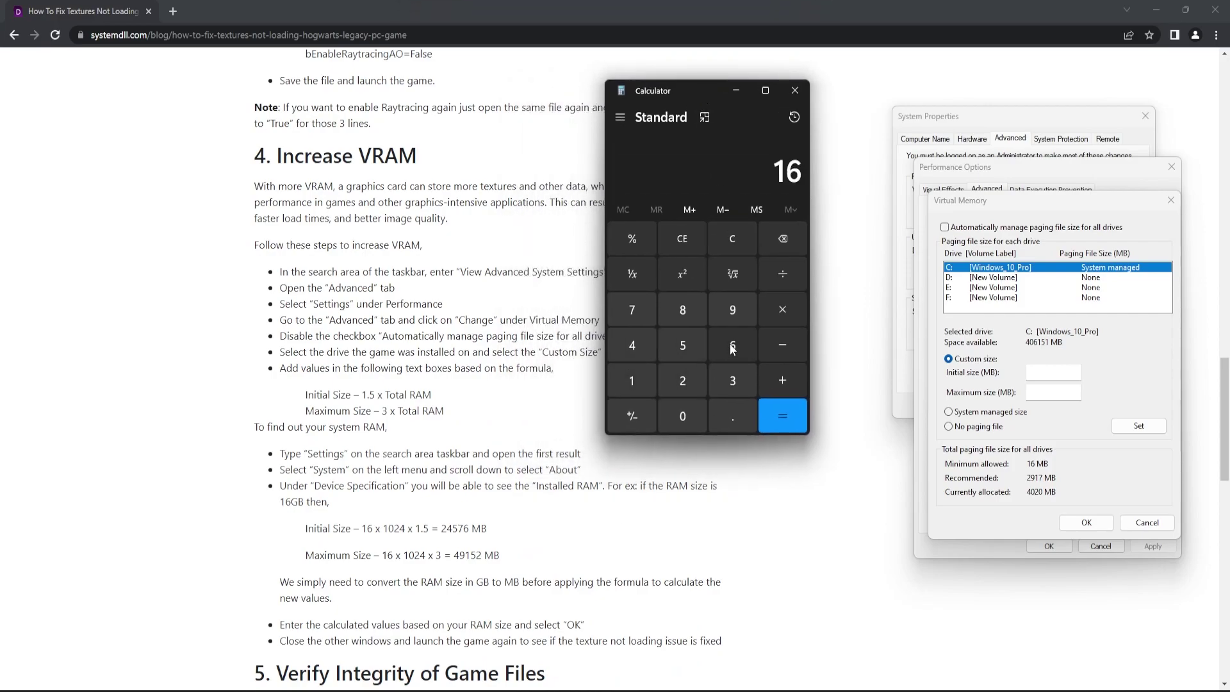
pyautogui.click(778, 310)
pyautogui.click(634, 383)
pyautogui.click(683, 414)
pyautogui.click(684, 383)
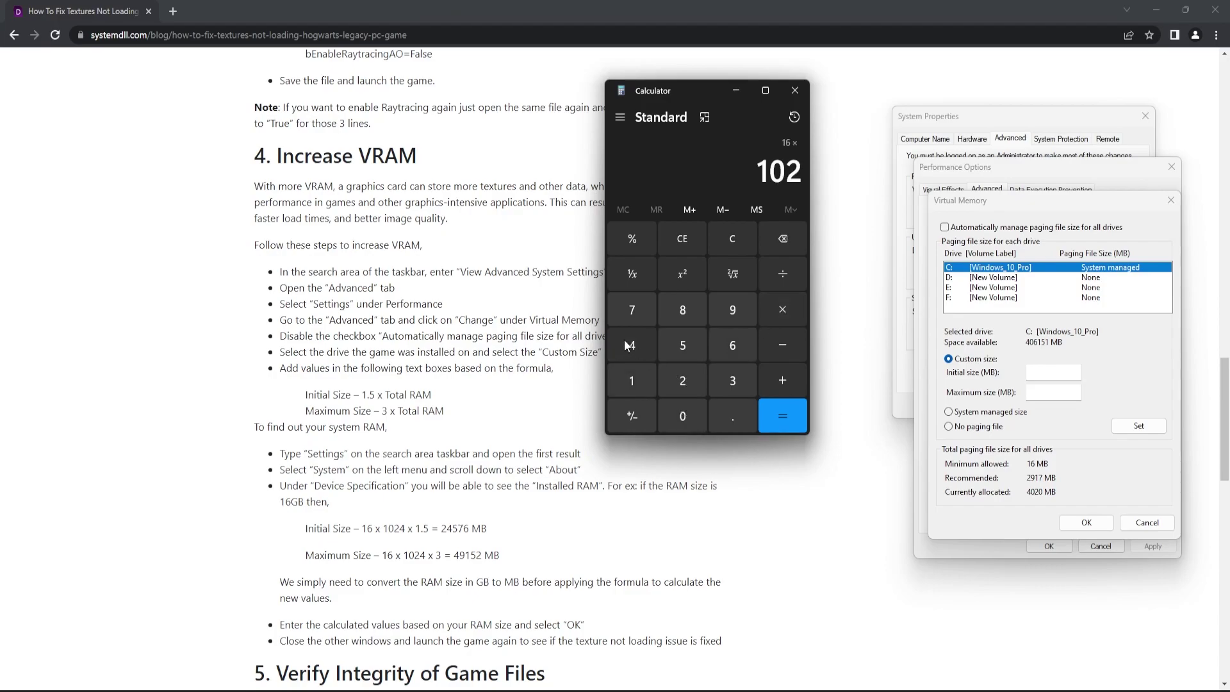
pyautogui.click(626, 343)
pyautogui.click(780, 308)
pyautogui.click(644, 383)
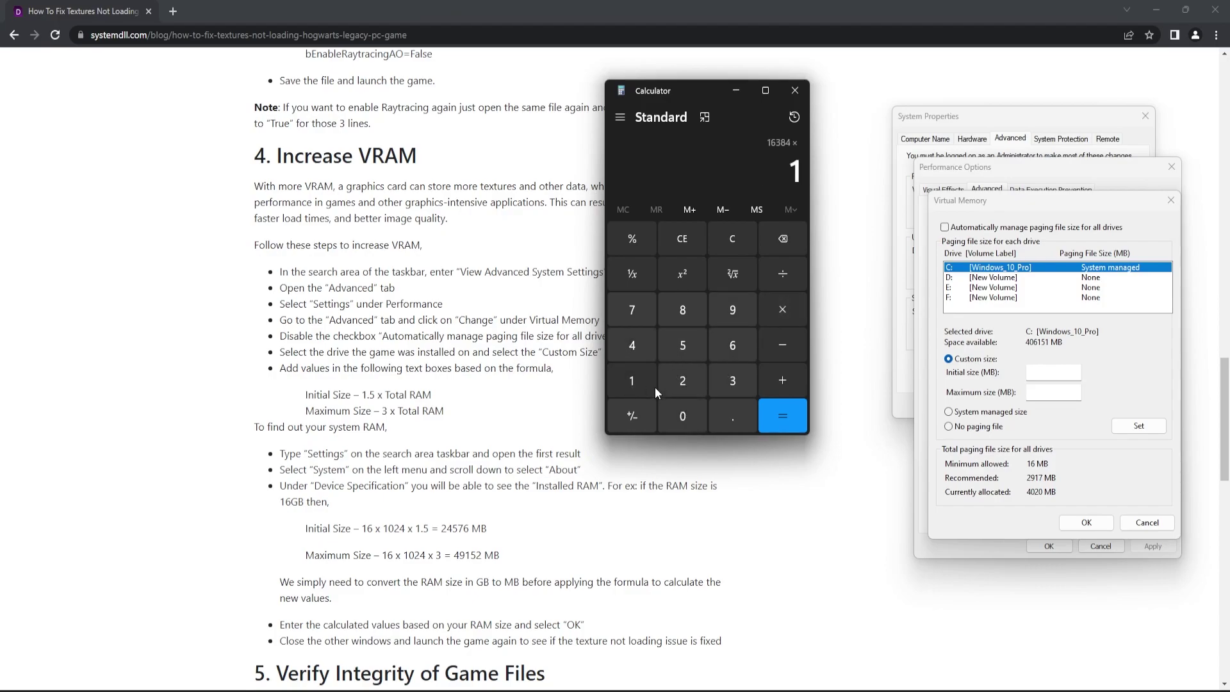
pyautogui.click(727, 410)
pyautogui.click(682, 346)
pyautogui.click(781, 415)
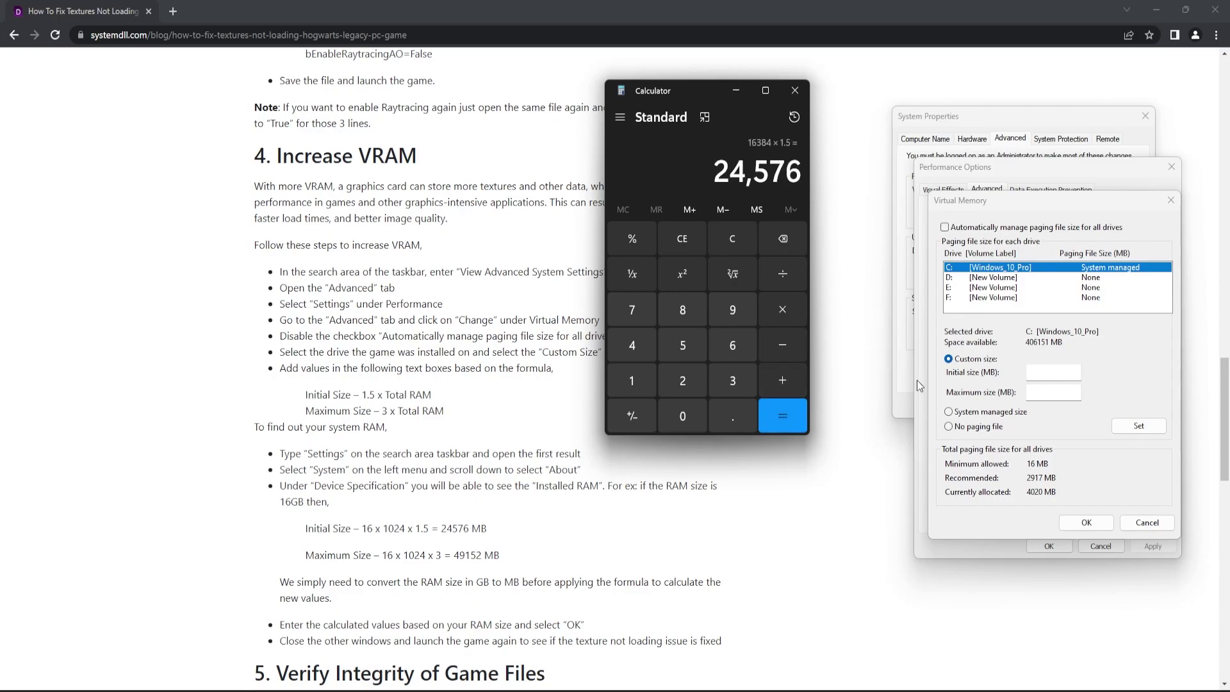
pyautogui.click(1042, 366)
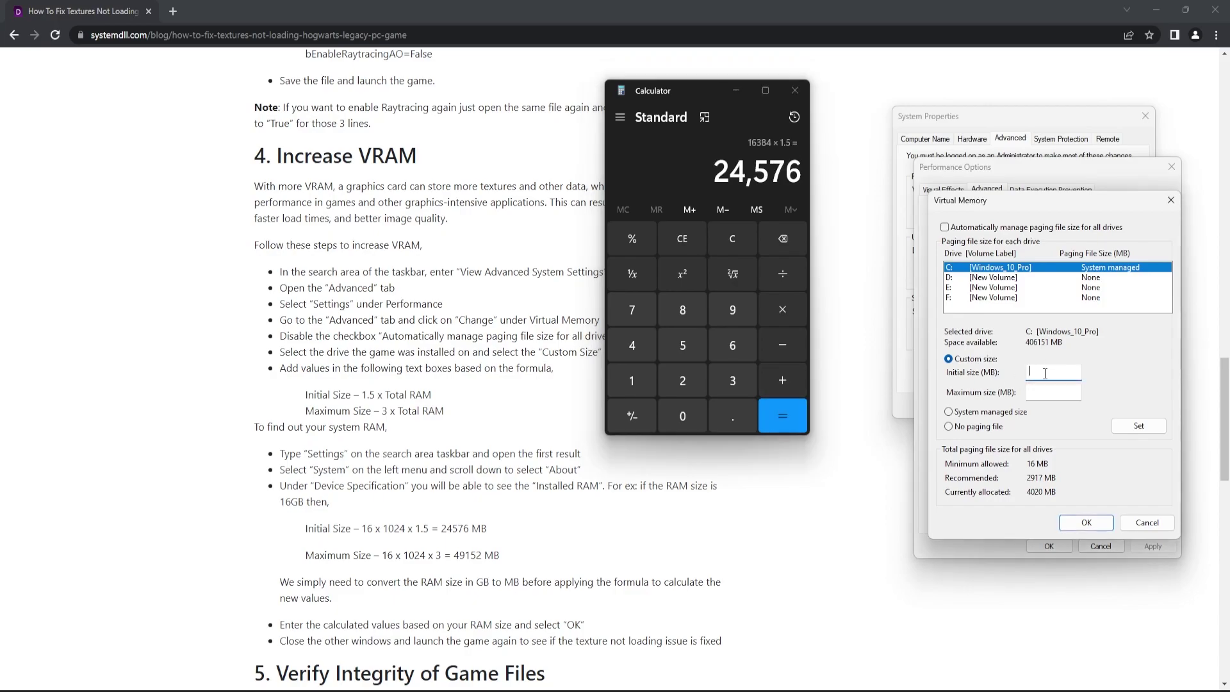
pyautogui.write('24576')
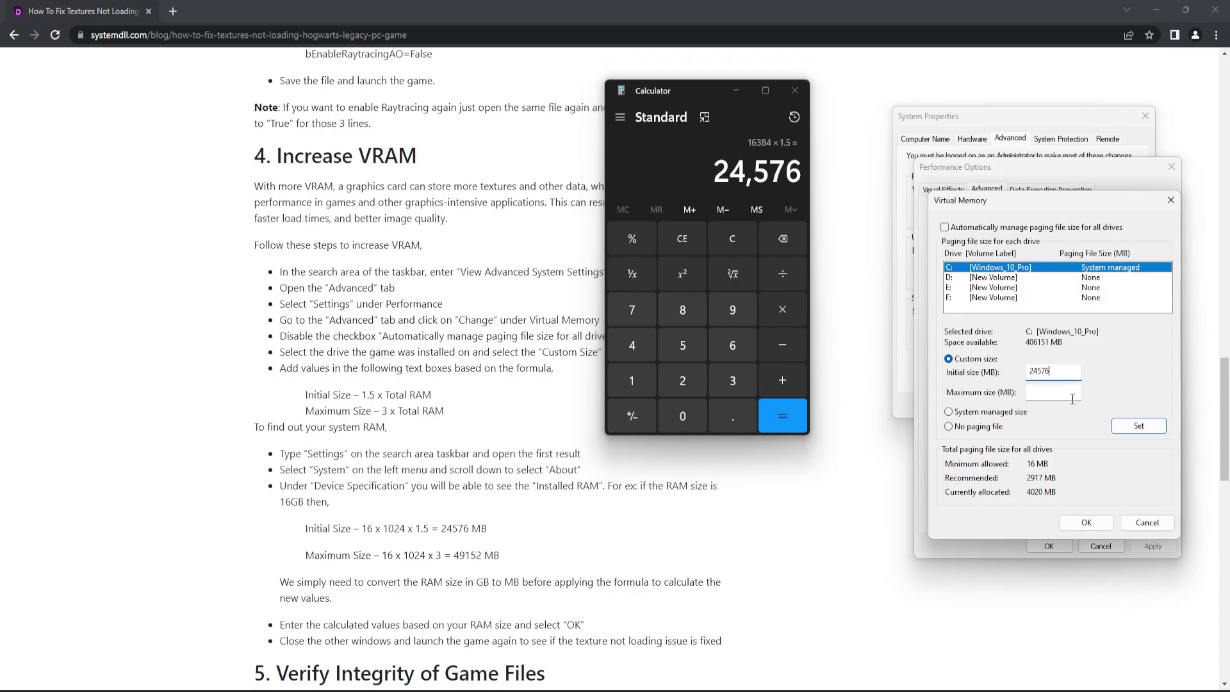
# Compute 16×1024×3, enter 49152 MB as the maximum size, and close Calculator.
pyautogui.click(736, 242)
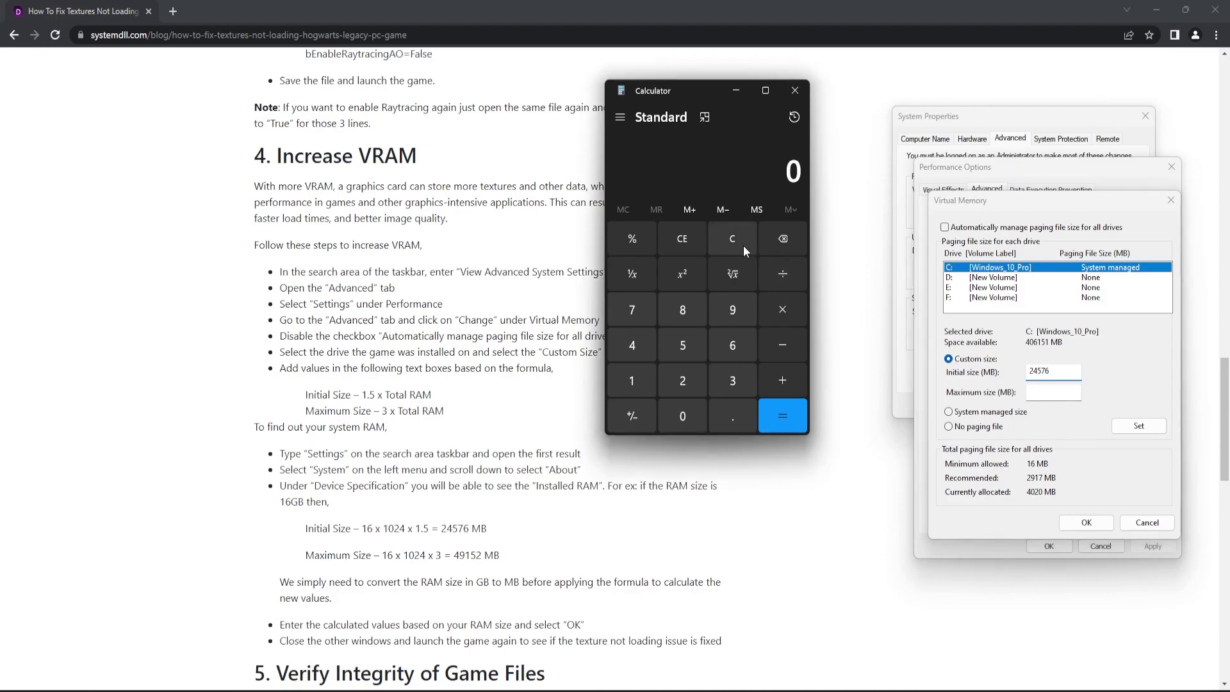
pyautogui.click(636, 378)
pyautogui.click(730, 345)
pyautogui.click(778, 312)
pyautogui.click(629, 379)
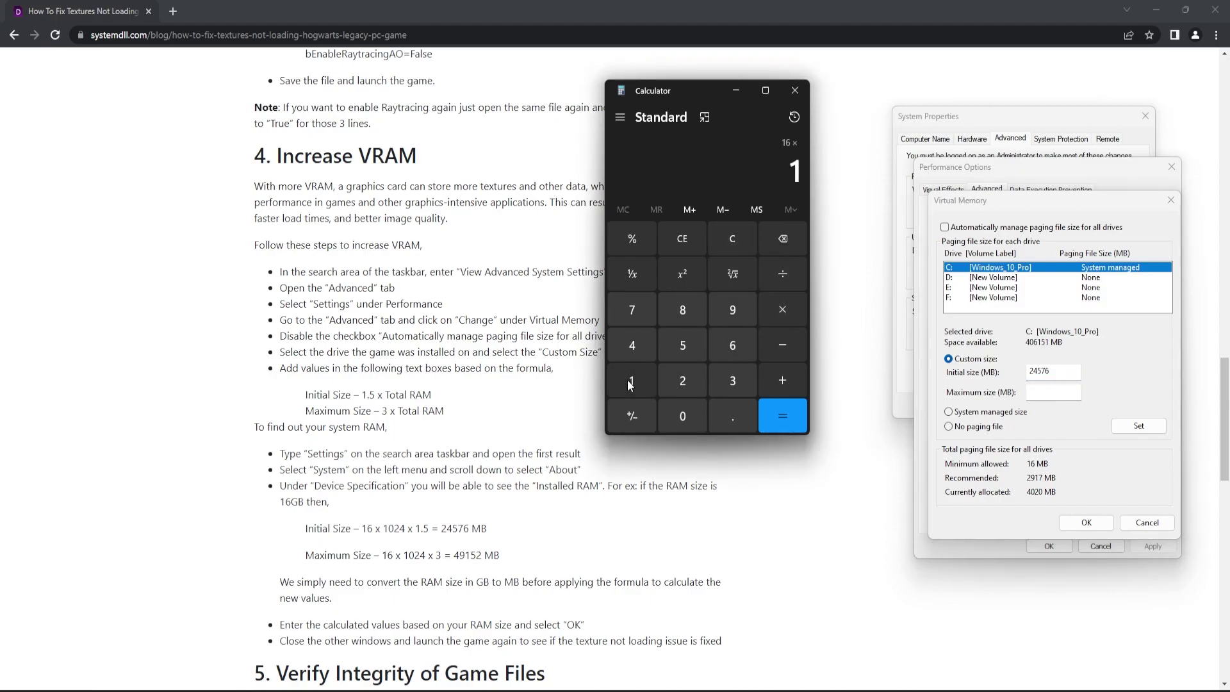
pyautogui.click(683, 413)
pyautogui.click(682, 380)
pyautogui.click(634, 346)
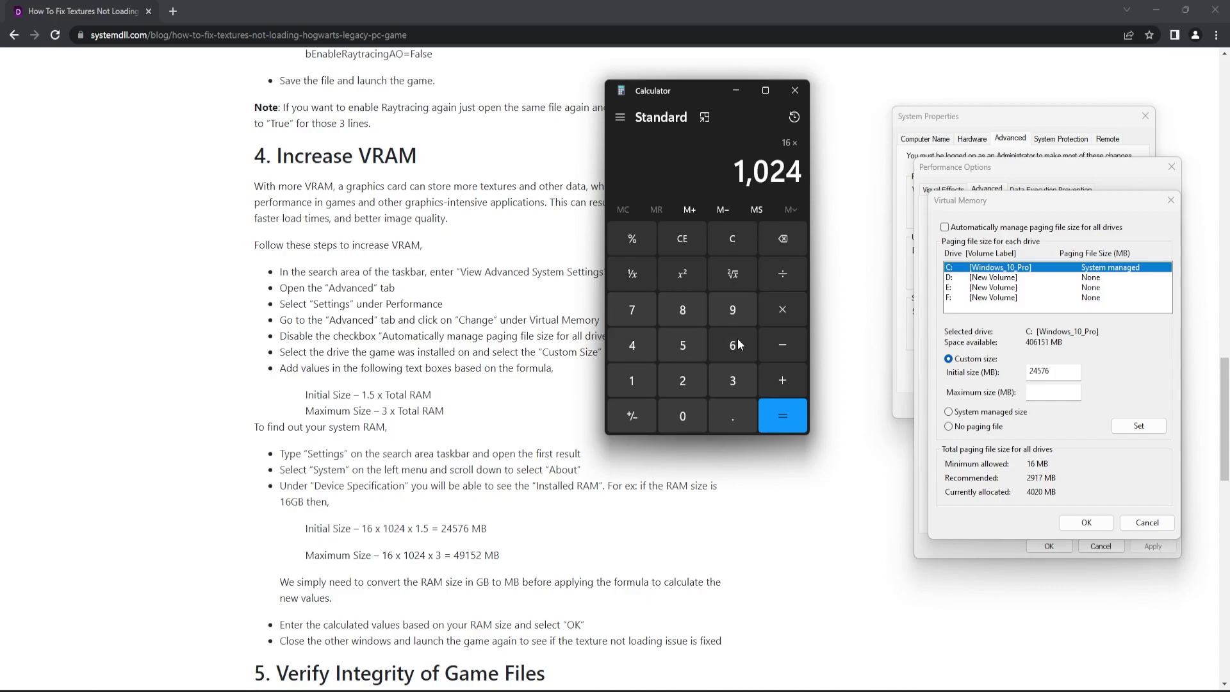
pyautogui.click(787, 309)
pyautogui.click(732, 381)
pyautogui.click(781, 415)
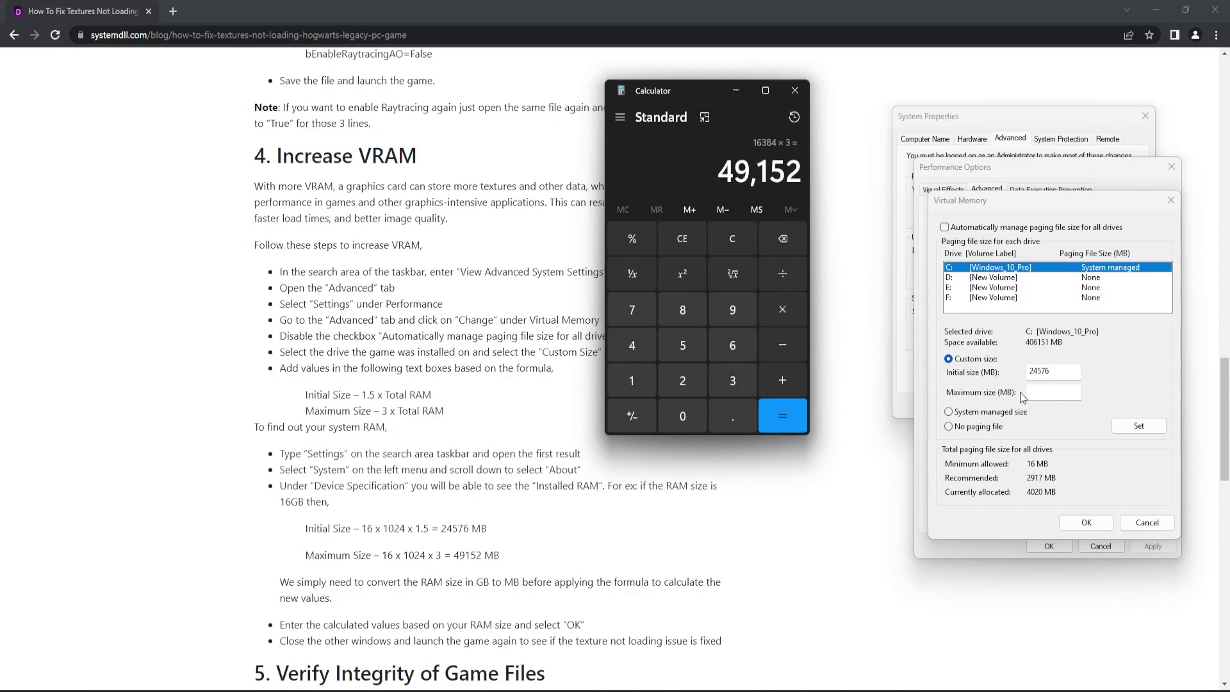
pyautogui.click(1043, 392)
pyautogui.write('49152')
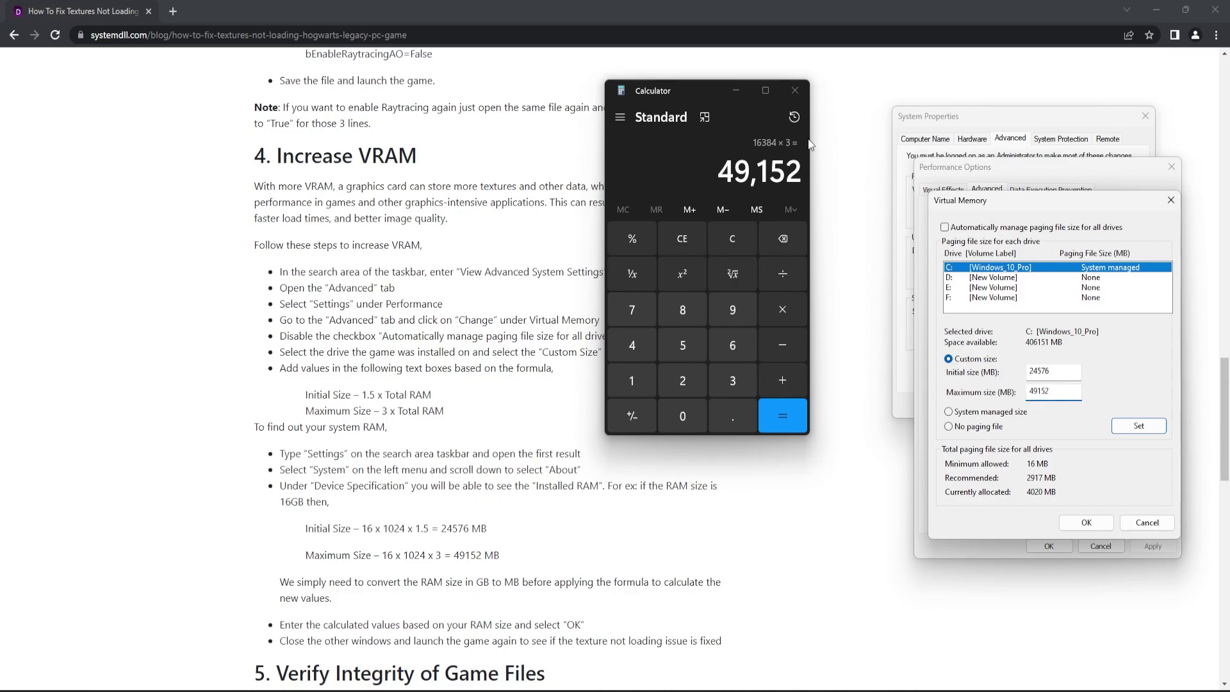
pyautogui.click(794, 90)
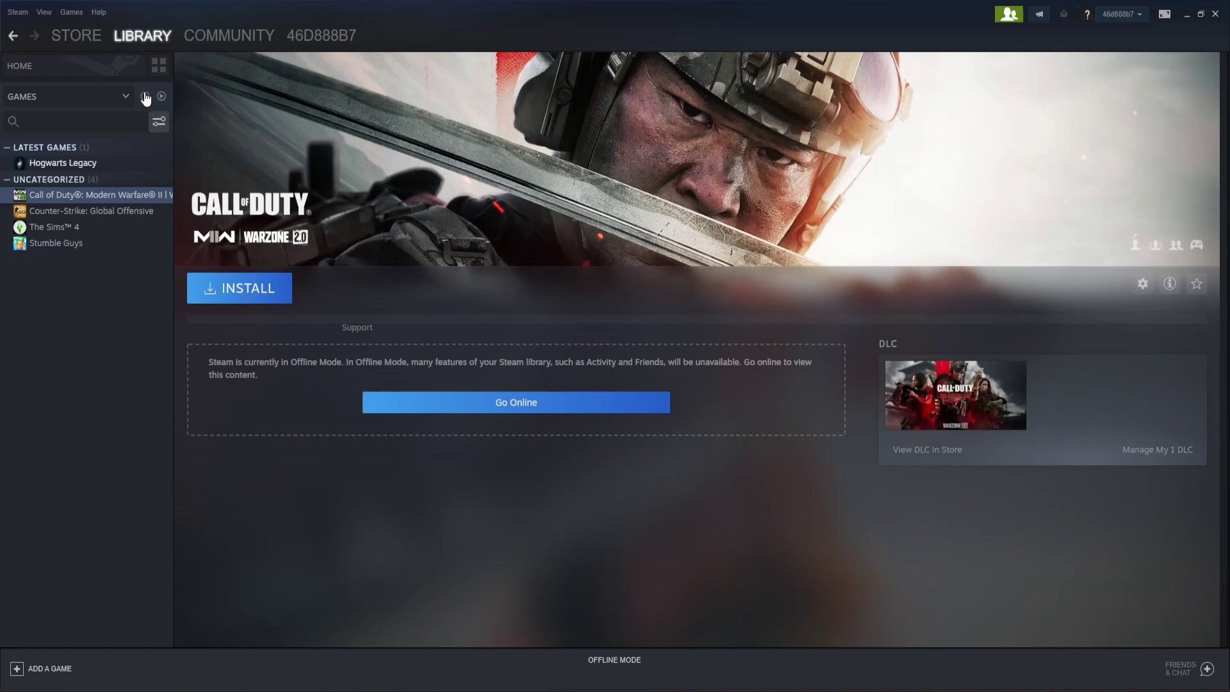
# Go to the Steam Library home and open Hogwarts Legacy's Properties.
pyautogui.click(147, 38)
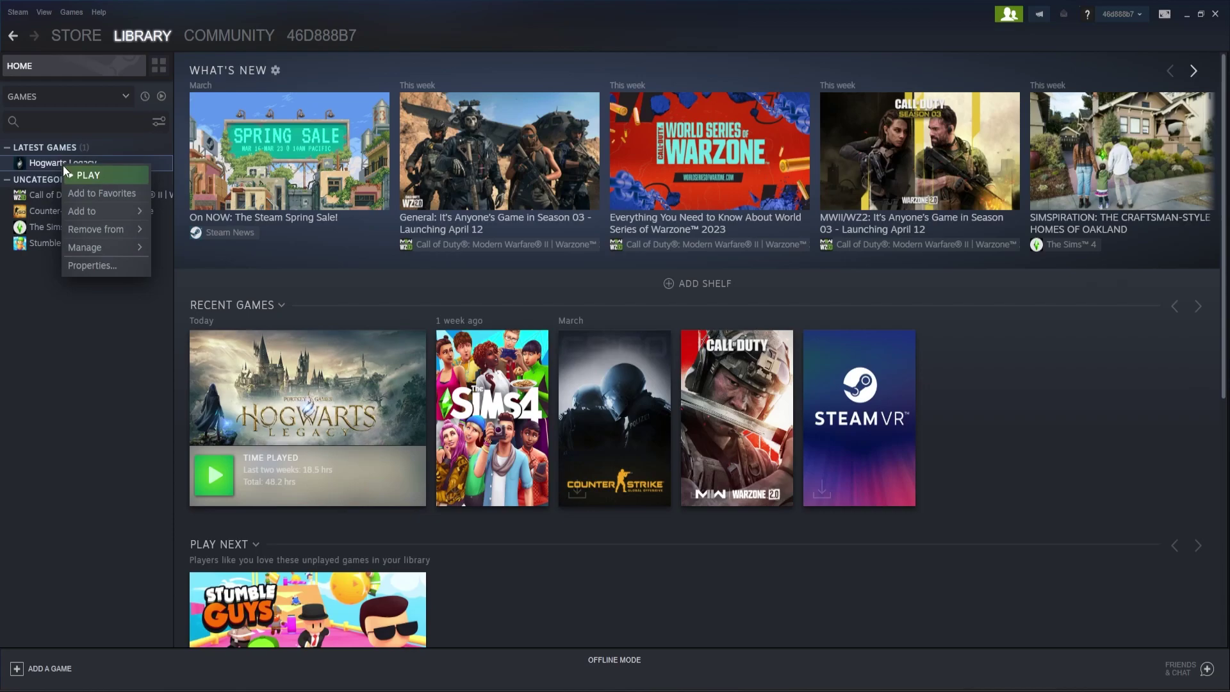
pyautogui.click(78, 265)
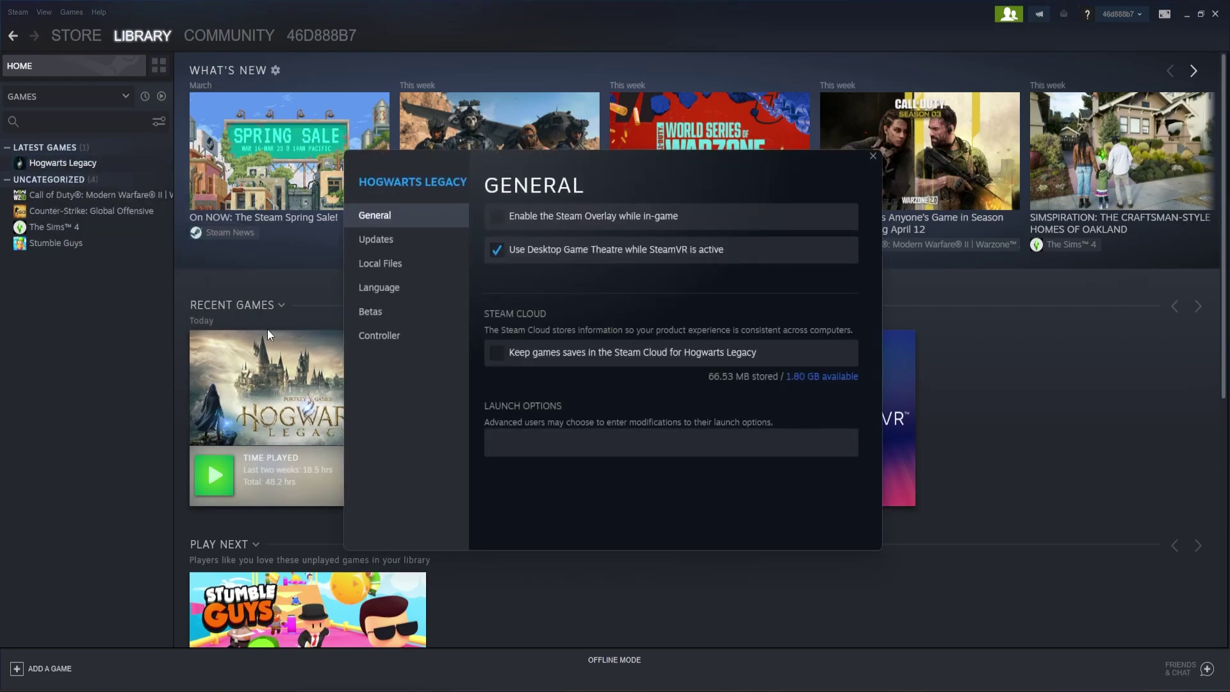
# Review Hogwarts Legacy's Local Files page (72.92 GB on D:), then close Properties.
pyautogui.click(394, 268)
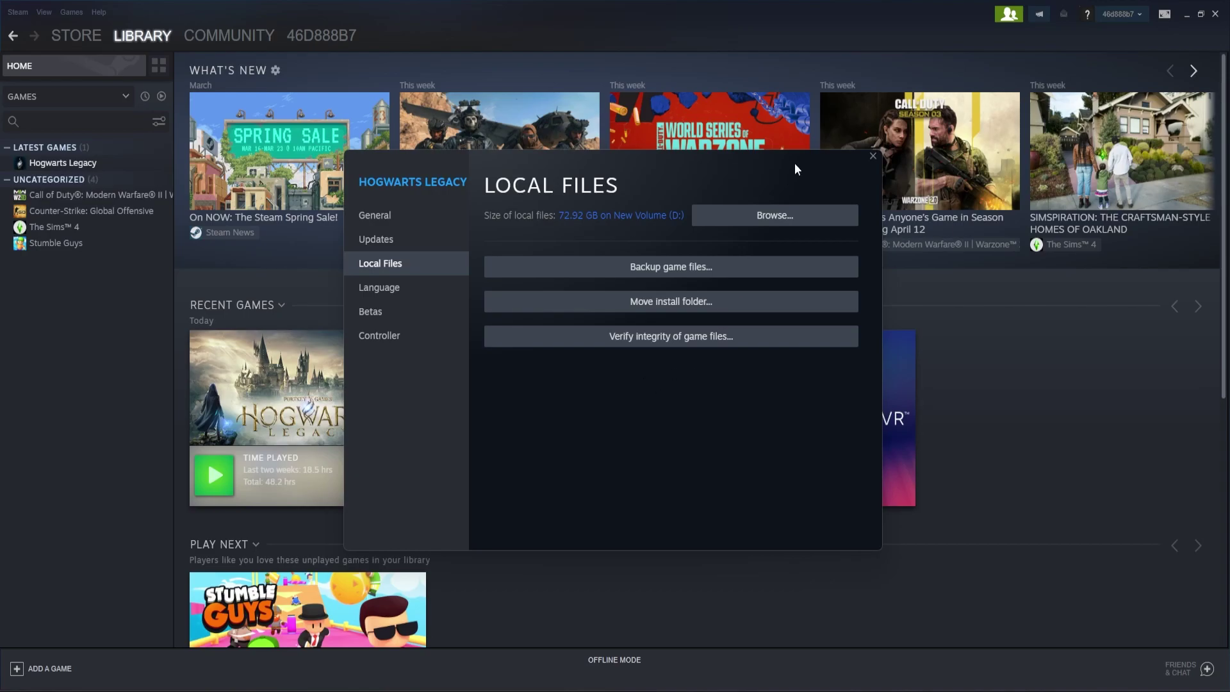
pyautogui.click(873, 155)
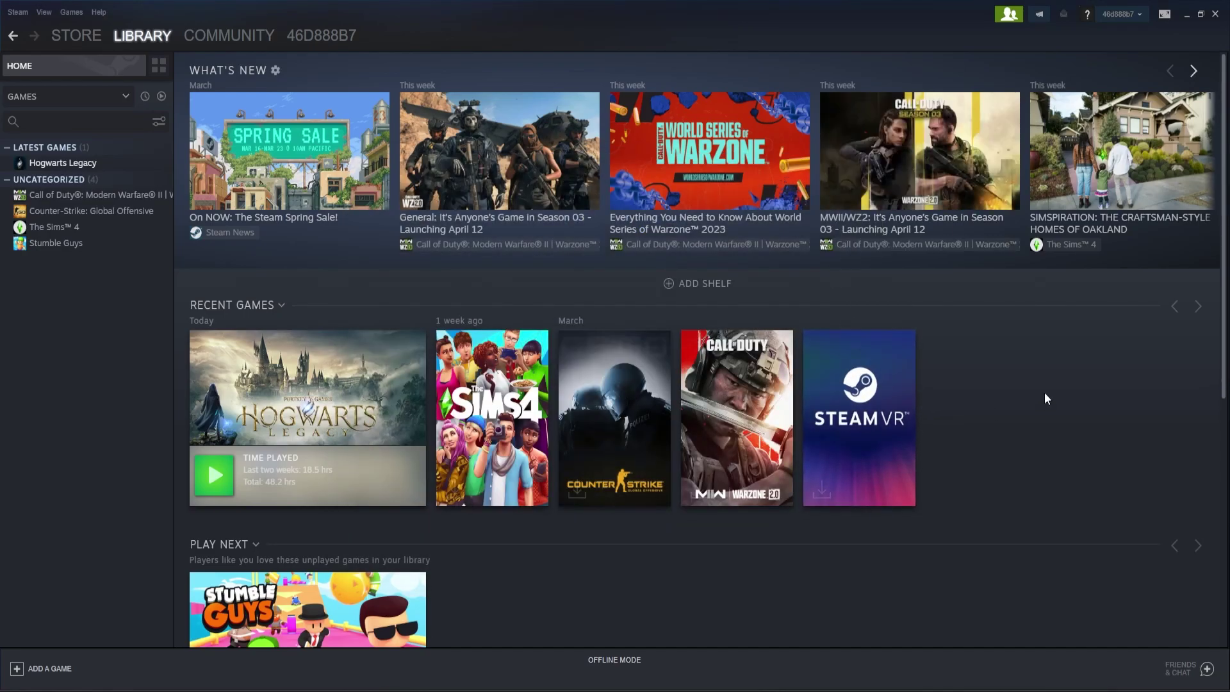